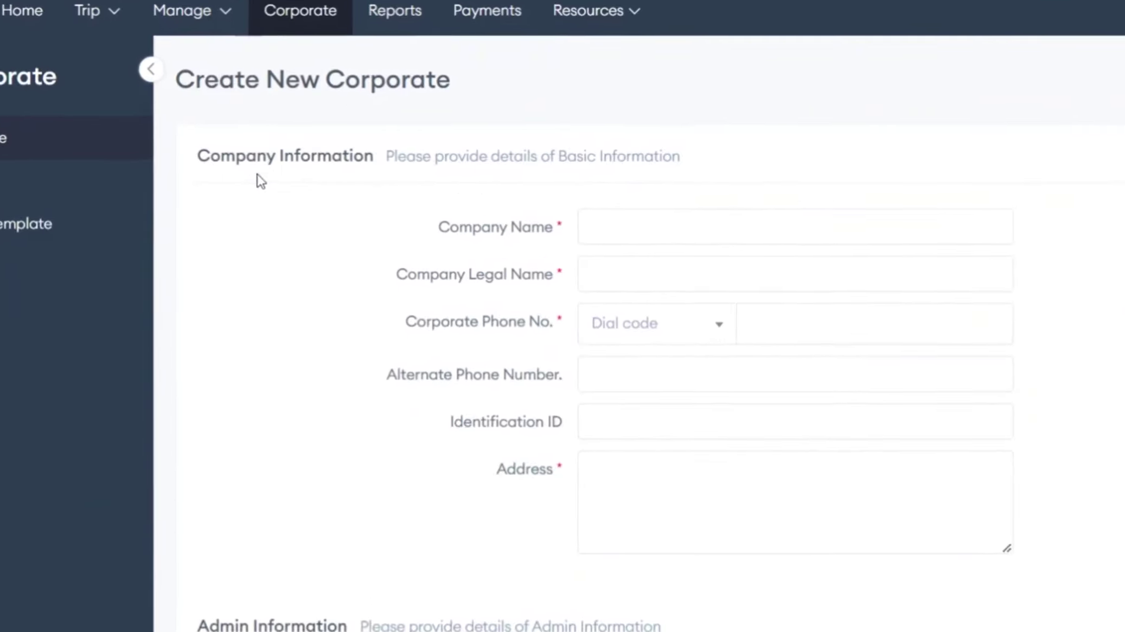
# Enter company name 'Demo Yelowsoft', legal name 'yelowsoft.PVT' and the company phone with +91 code.
pyautogui.click(286, 153)
pyautogui.click(514, 203)
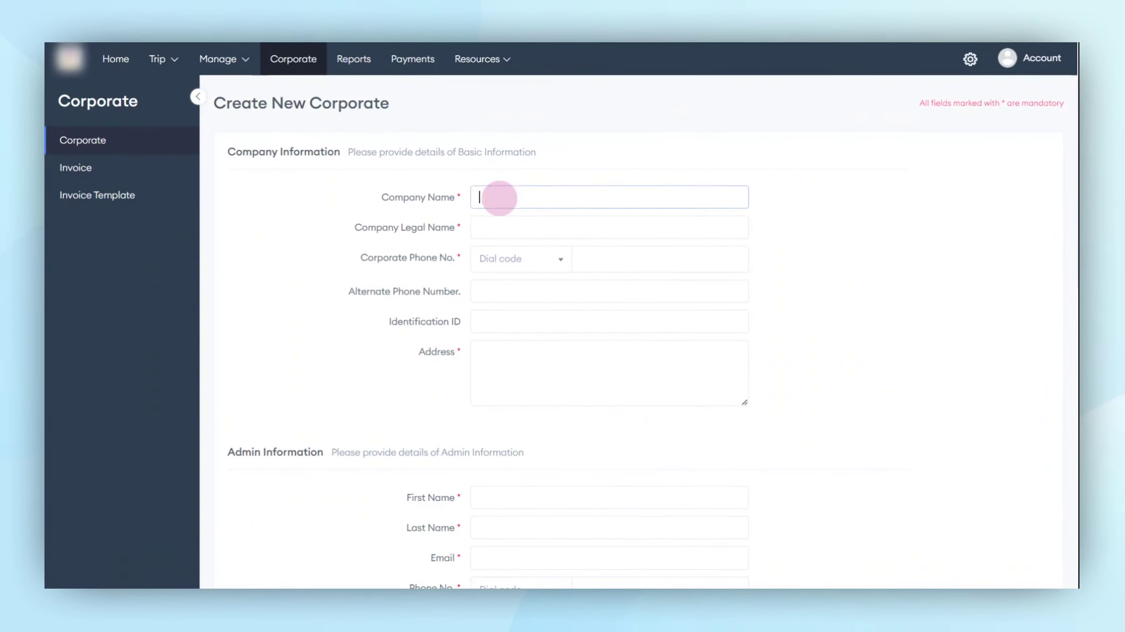
pyautogui.write('Demo Yelowsoft')
pyautogui.press('Tab')
pyautogui.write('yelowsoft.PVT')
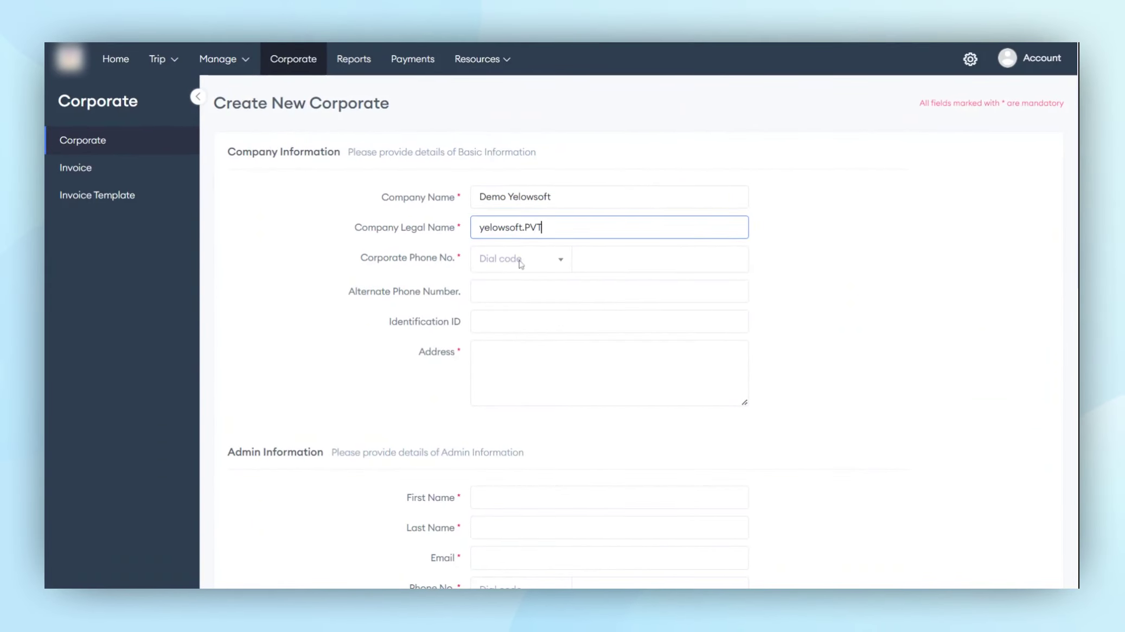
pyautogui.click(518, 261)
pyautogui.write('+91')
pyautogui.press('Tab')
pyautogui.write('12')
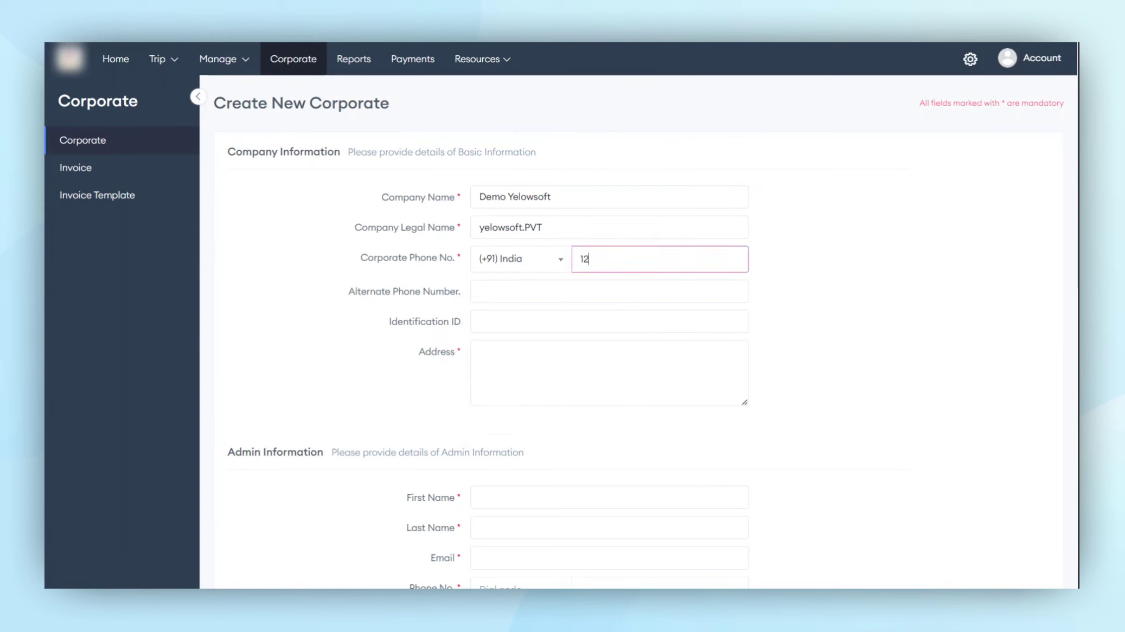
pyautogui.write('34567807')
# Fill in the alternate phone number, the identification ID and the company address.
pyautogui.press('Tab')
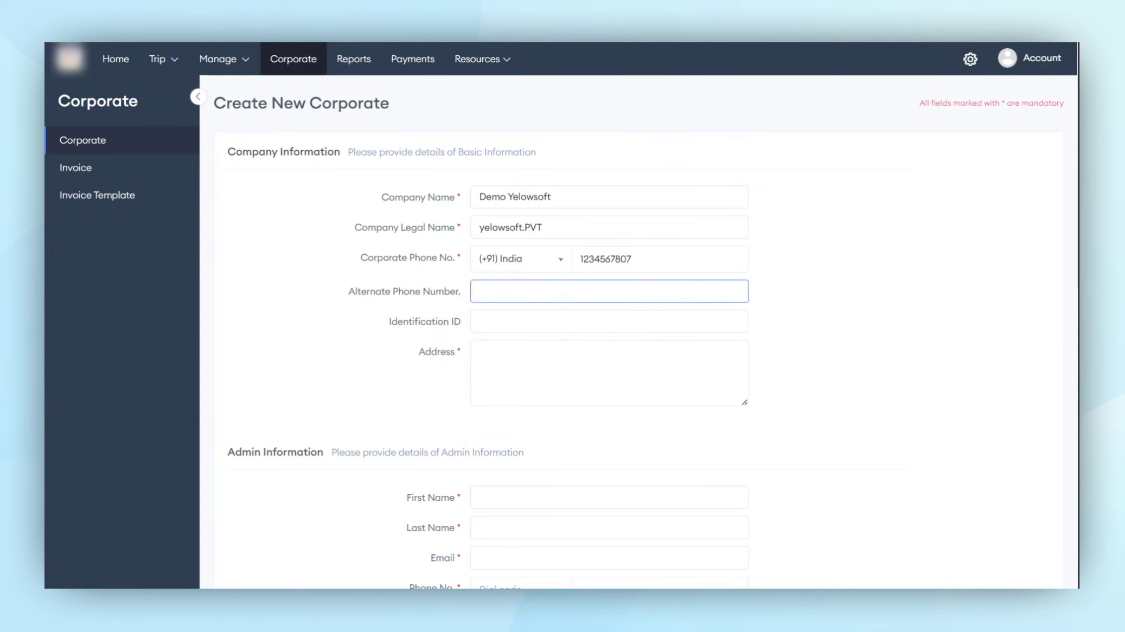
pyautogui.write('114785236')
pyautogui.press('Tab')
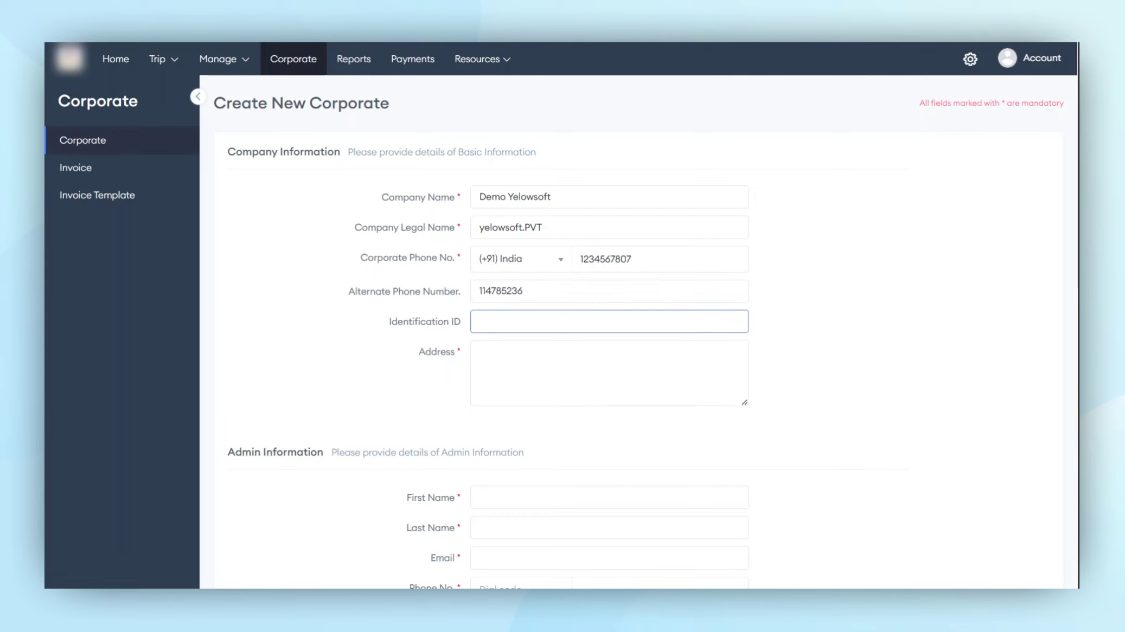
pyautogui.write('147')
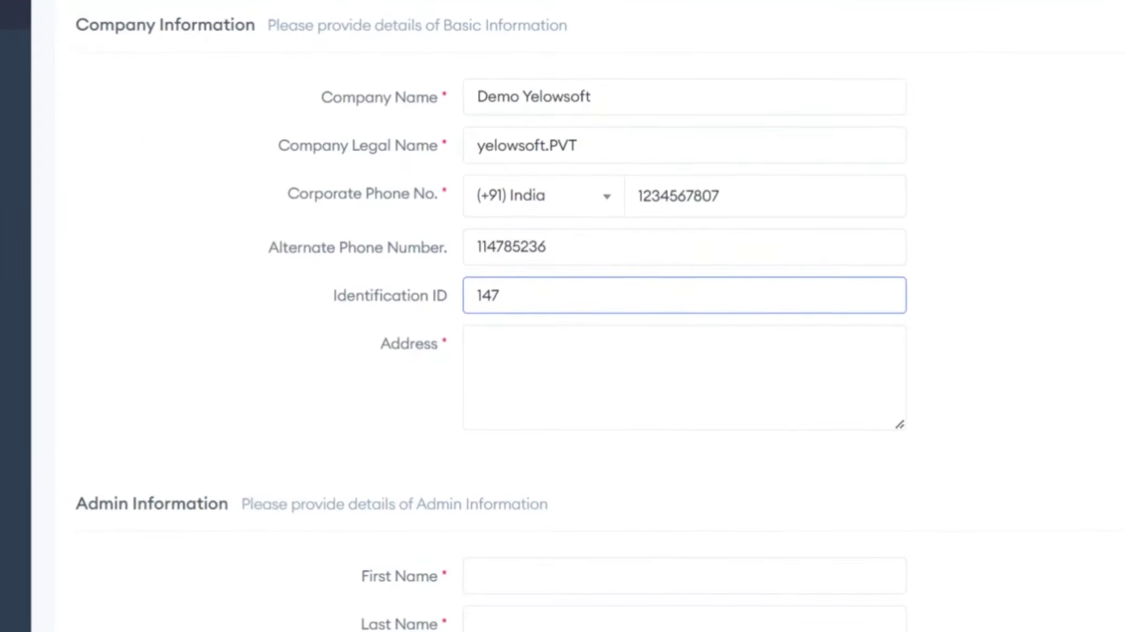
pyautogui.press('Tab')
pyautogui.scroll(-1, 635, 374)
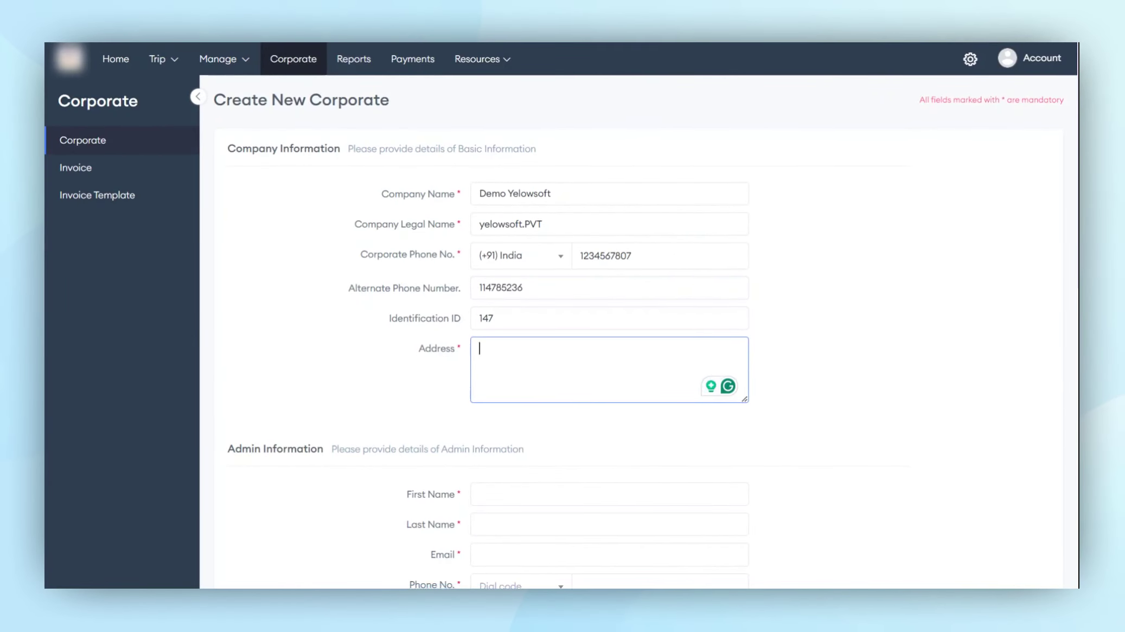
pyautogui.write('Yelowsoft,')
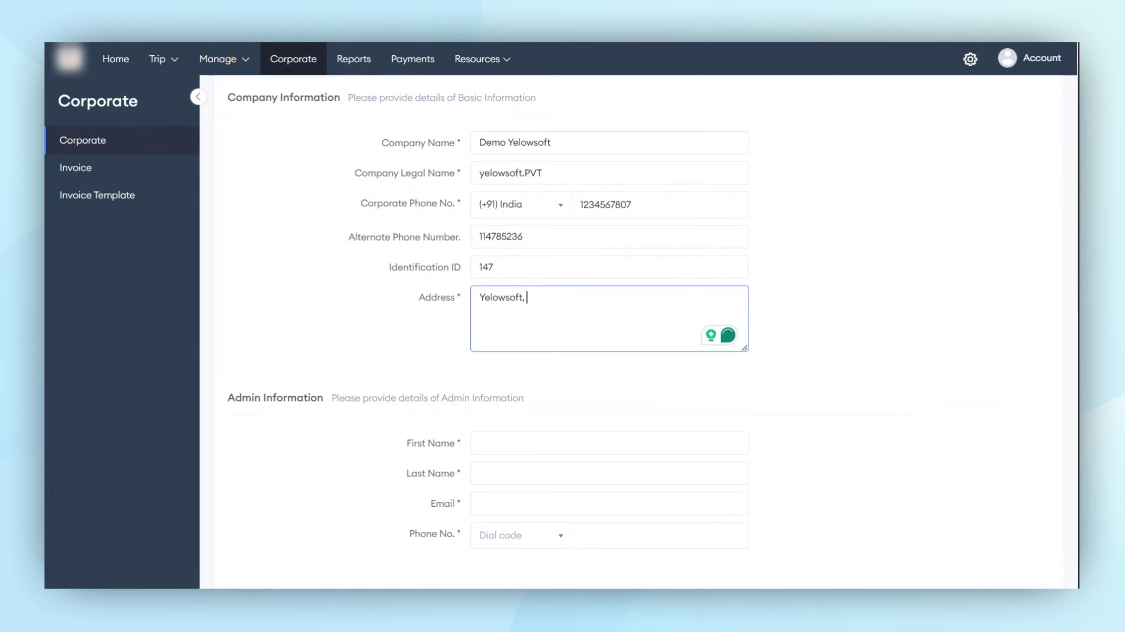
pyautogui.write(' Gujara')
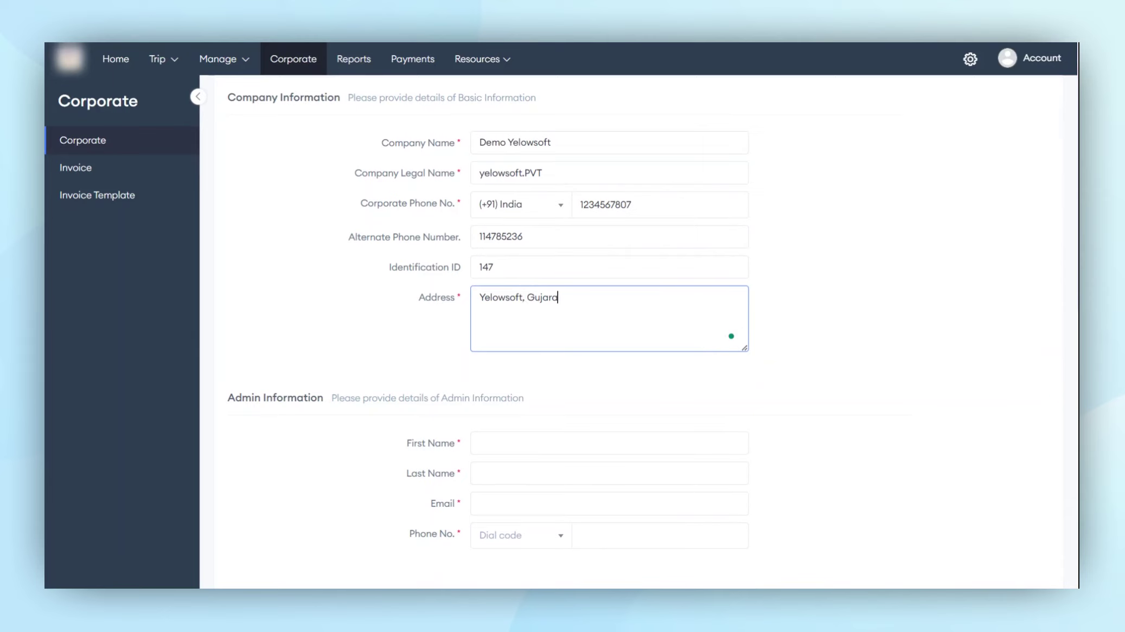
pyautogui.write('t Gandhinagar,')
pyautogui.scroll(-2, 635, 326)
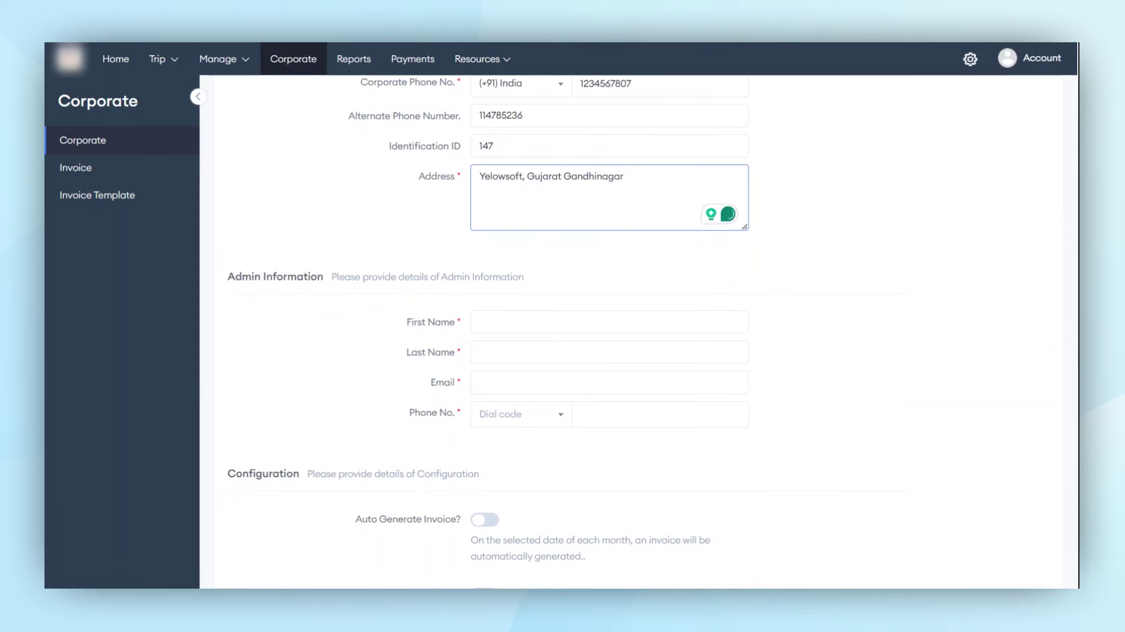
pyautogui.scroll(-1, 634, 329)
# Enter the admin's first and last name, e-mail address and phone number with +91 dial code.
pyautogui.click(527, 283)
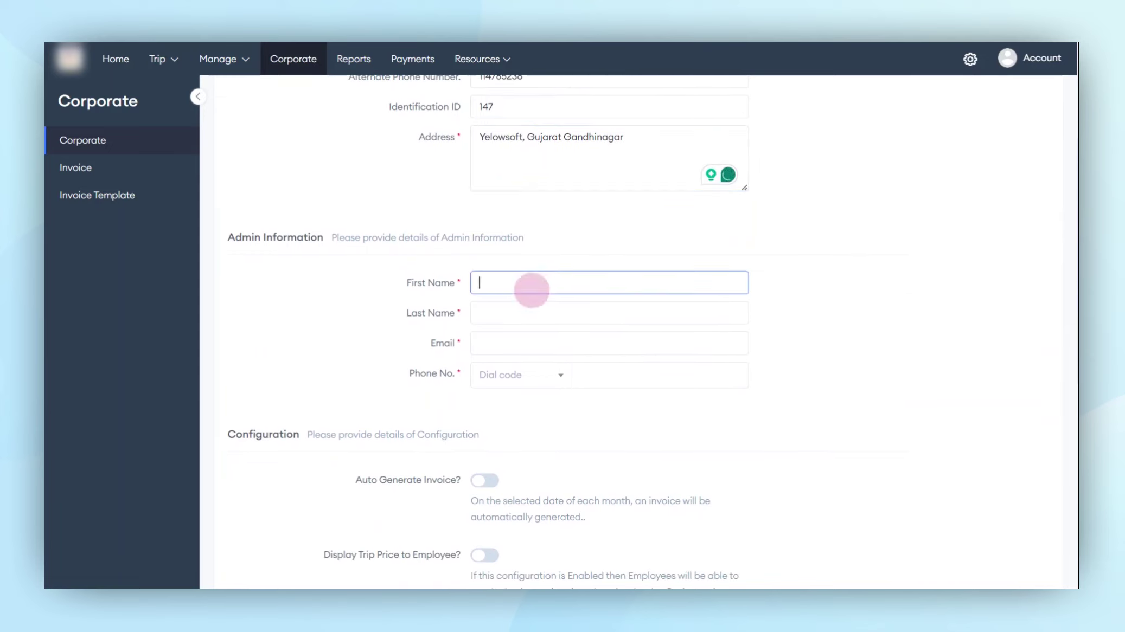
pyautogui.scroll(-1, 527, 282)
pyautogui.write('Demo')
pyautogui.press('Tab')
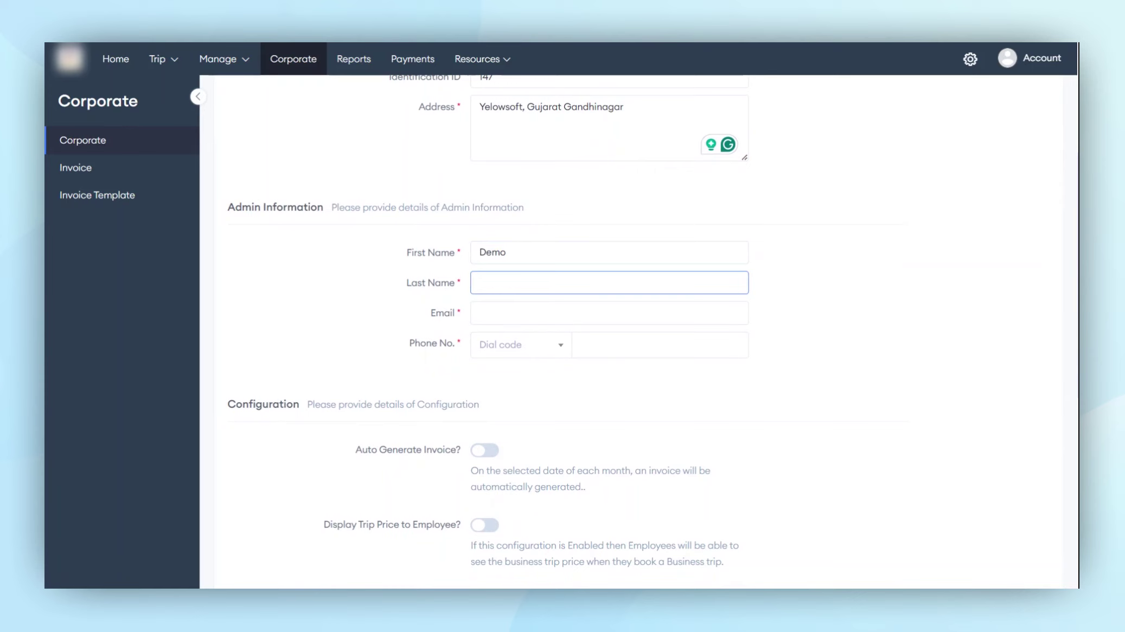
pyautogui.write('Yelowsoft')
pyautogui.press('Tab')
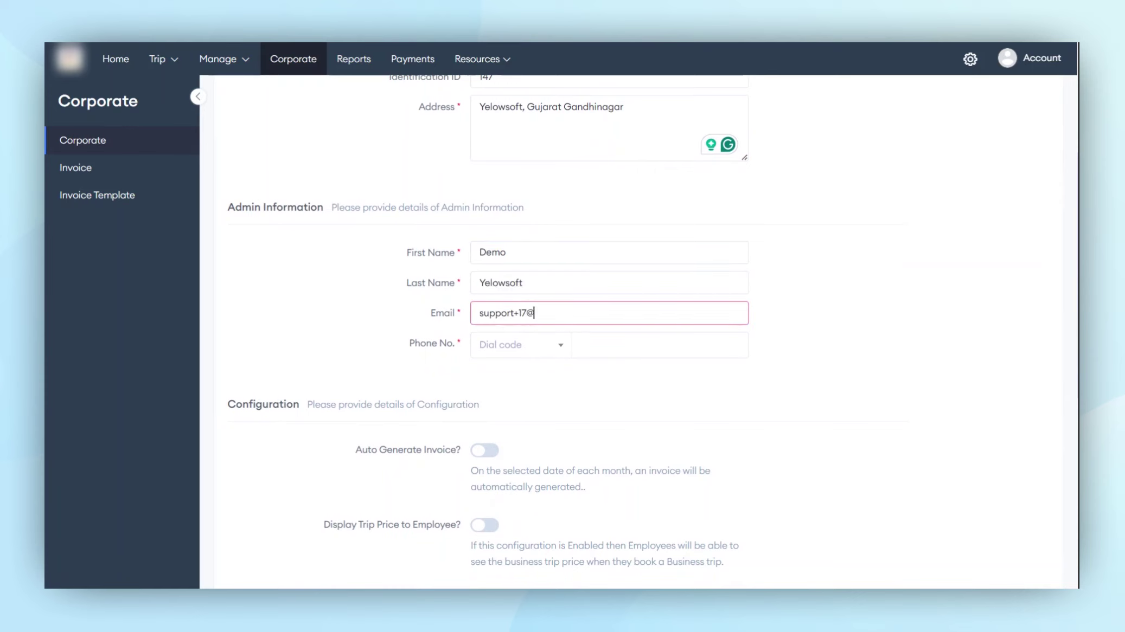
pyautogui.press('Tab')
pyautogui.scroll(-1, 635, 329)
pyautogui.press('Tab')
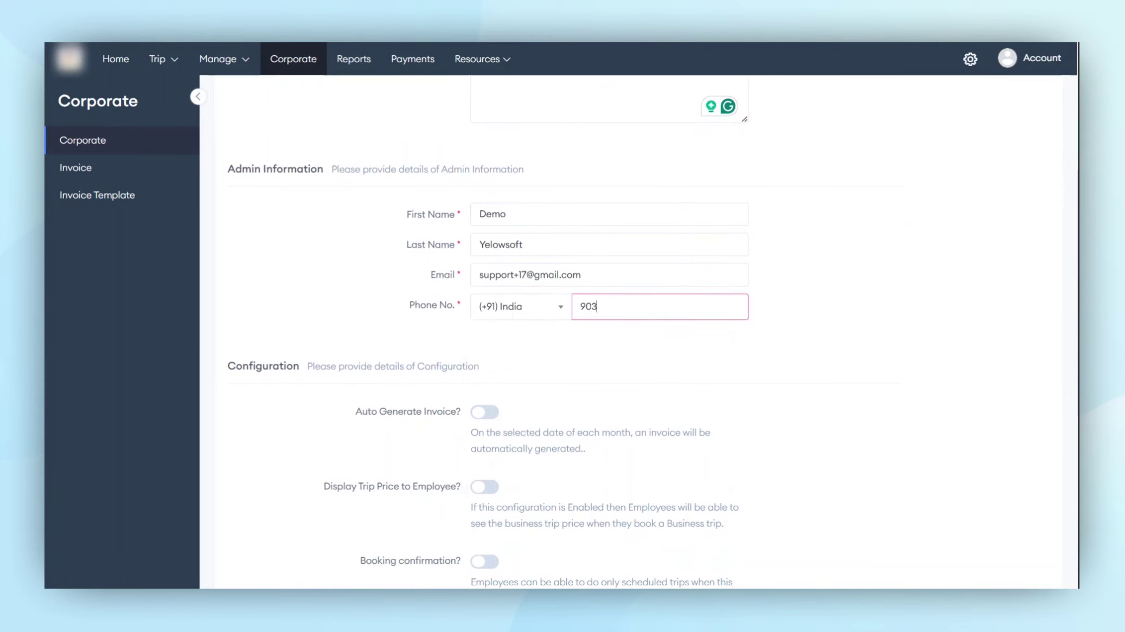
pyautogui.scroll(-5, 488, 332)
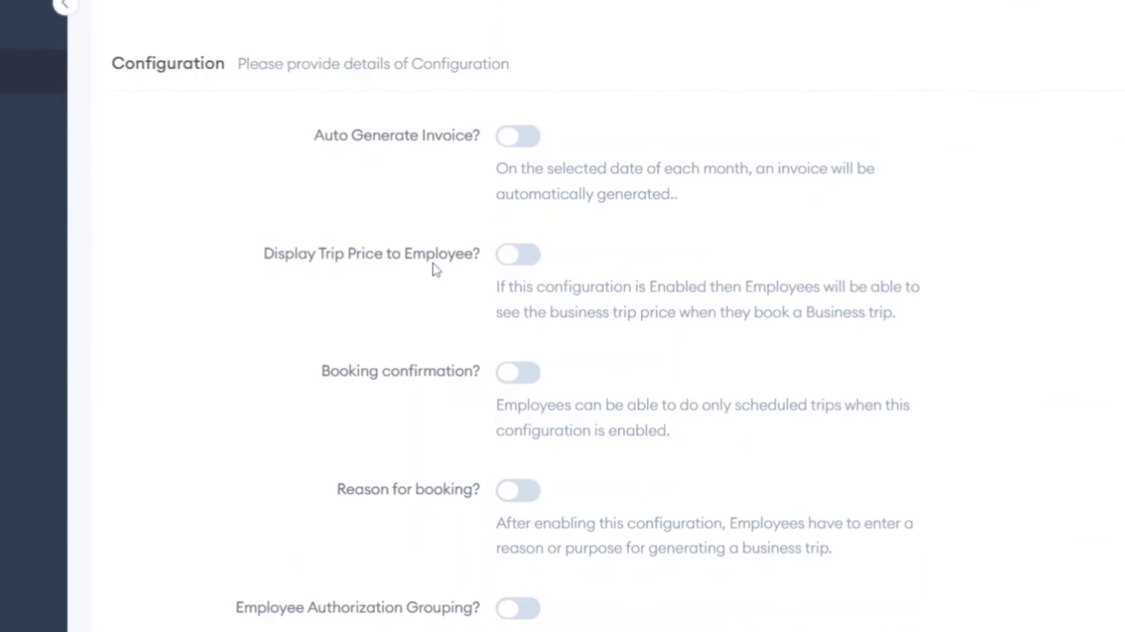
# Turn Display Trip Price on and then back off so employees don't see prices.
pyautogui.click(434, 264)
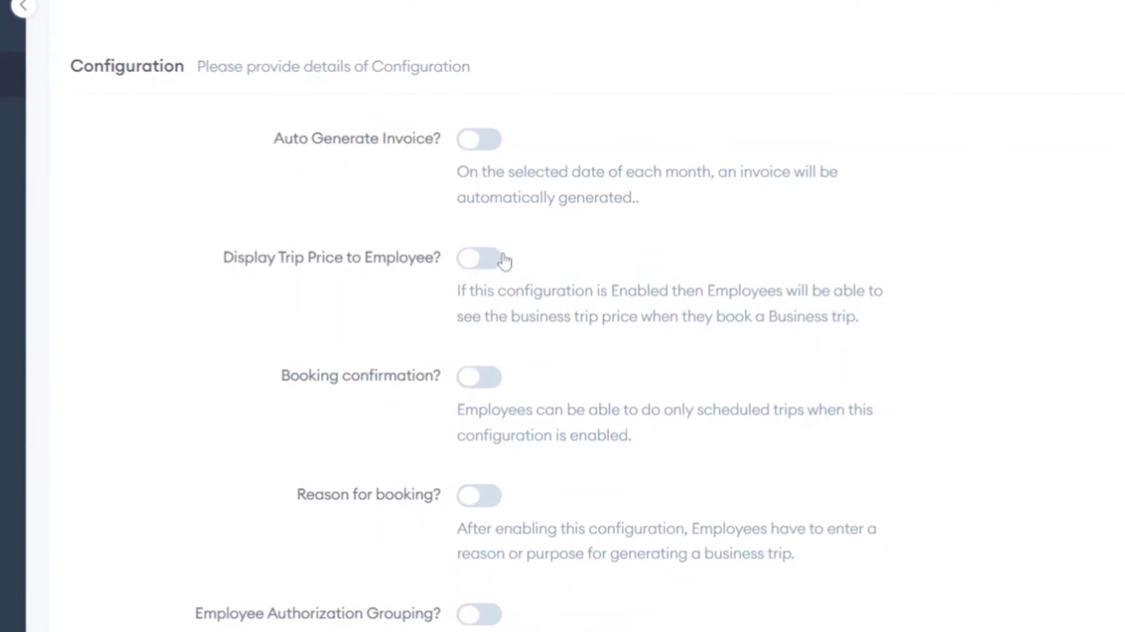
pyautogui.click(488, 258)
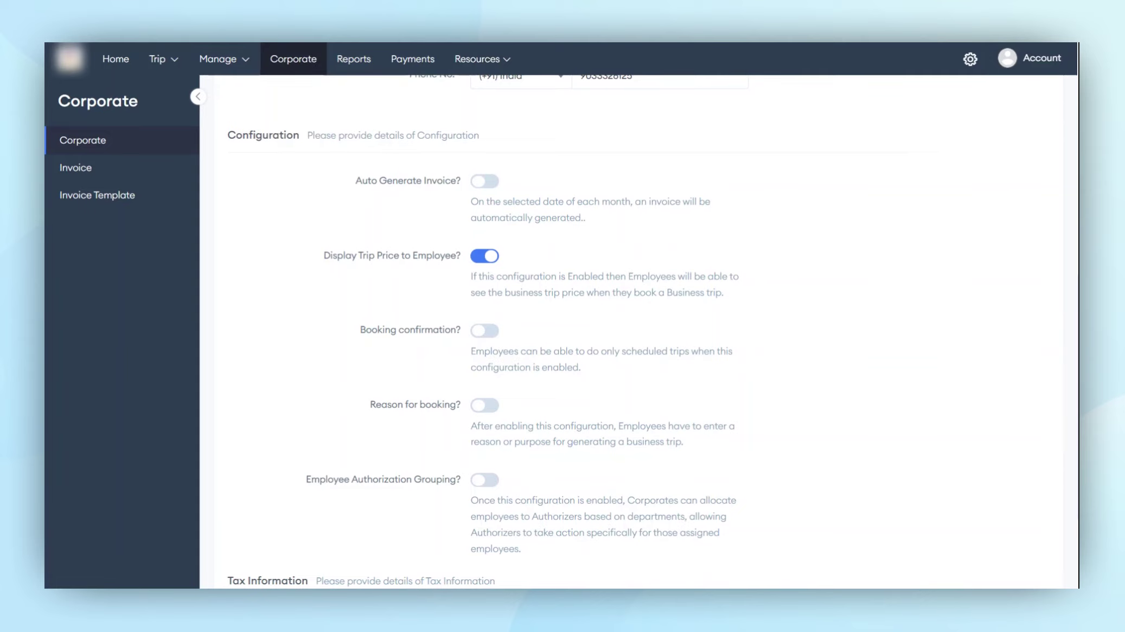
pyautogui.scroll(-1, 498, 240)
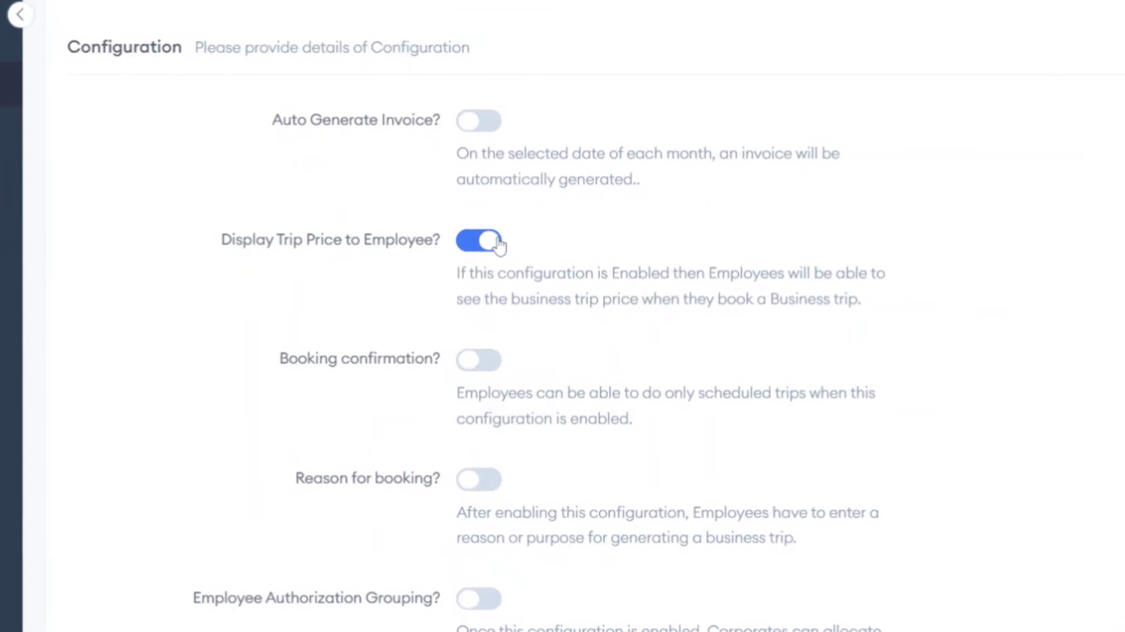
pyautogui.click(498, 240)
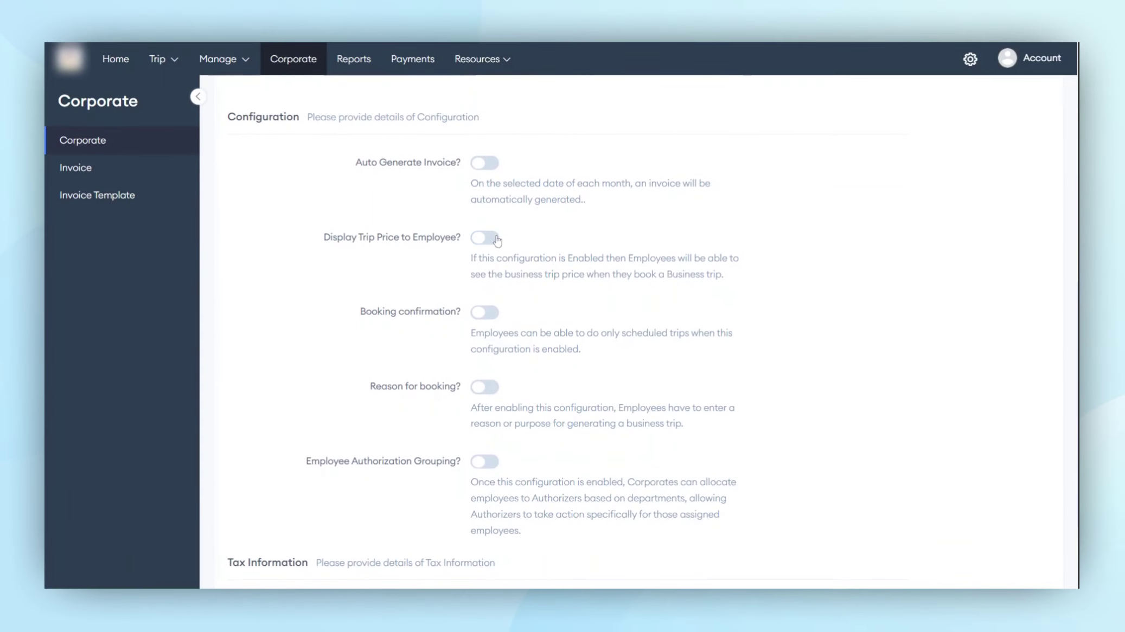
pyautogui.scroll(-2, 477, 290)
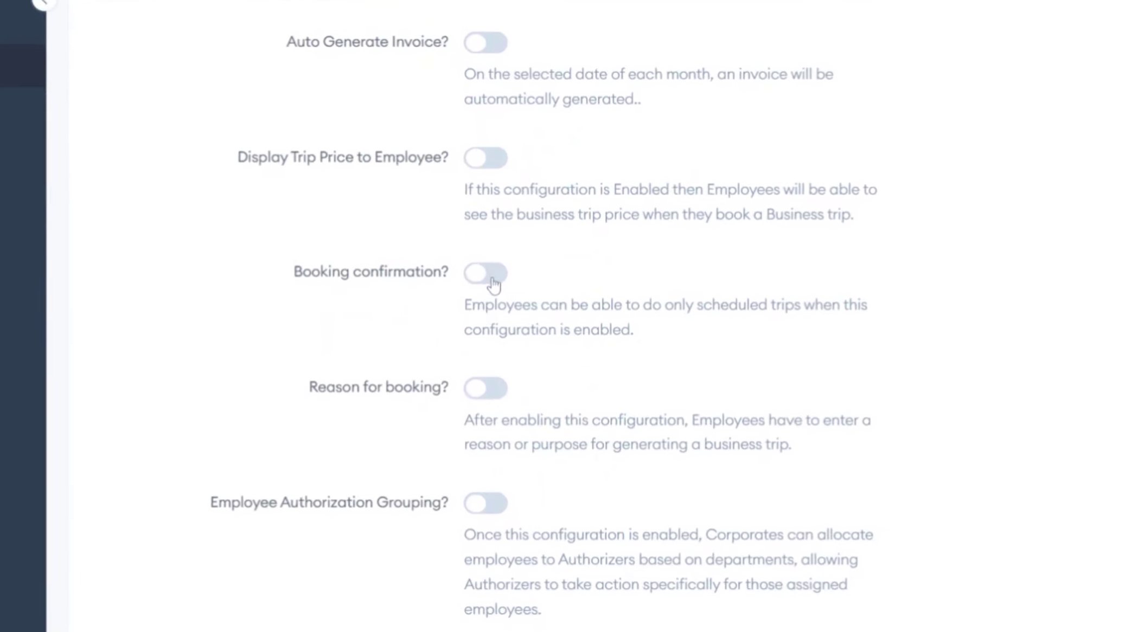
# Enable Booking confirmation, Reason for booking and Employee Authorization Grouping.
pyautogui.click(488, 276)
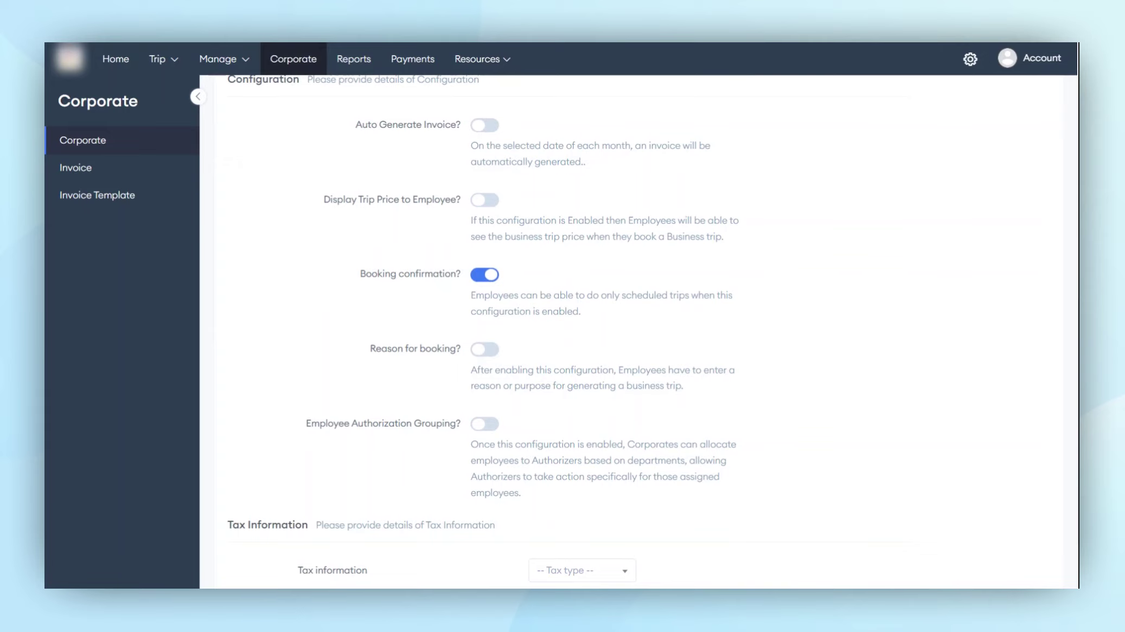
pyautogui.scroll(-2, 487, 304)
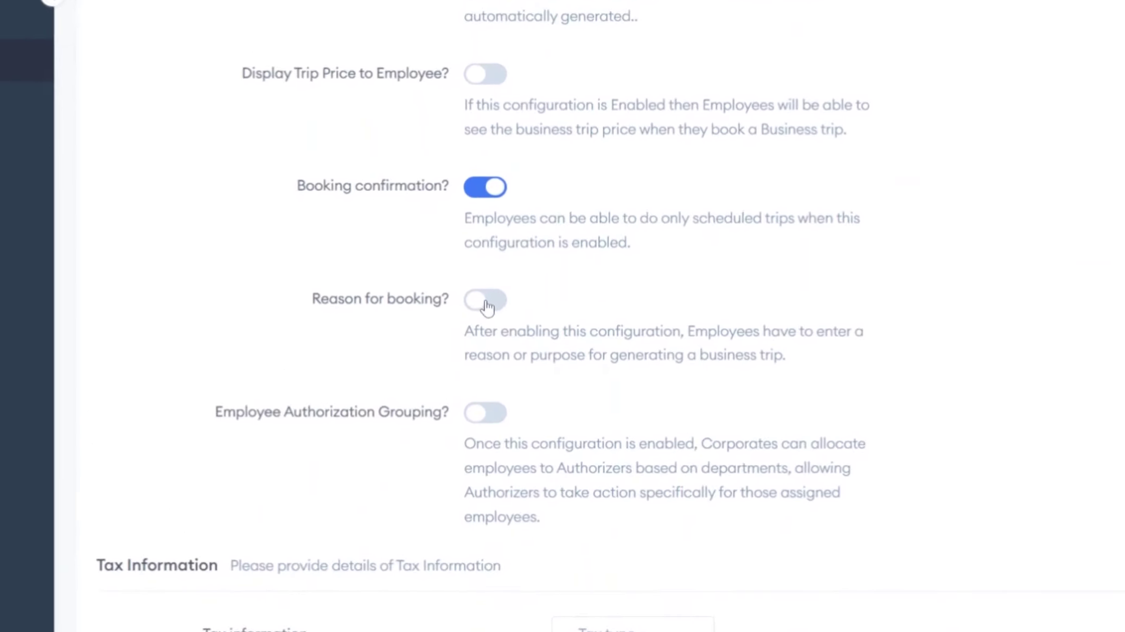
pyautogui.click(486, 302)
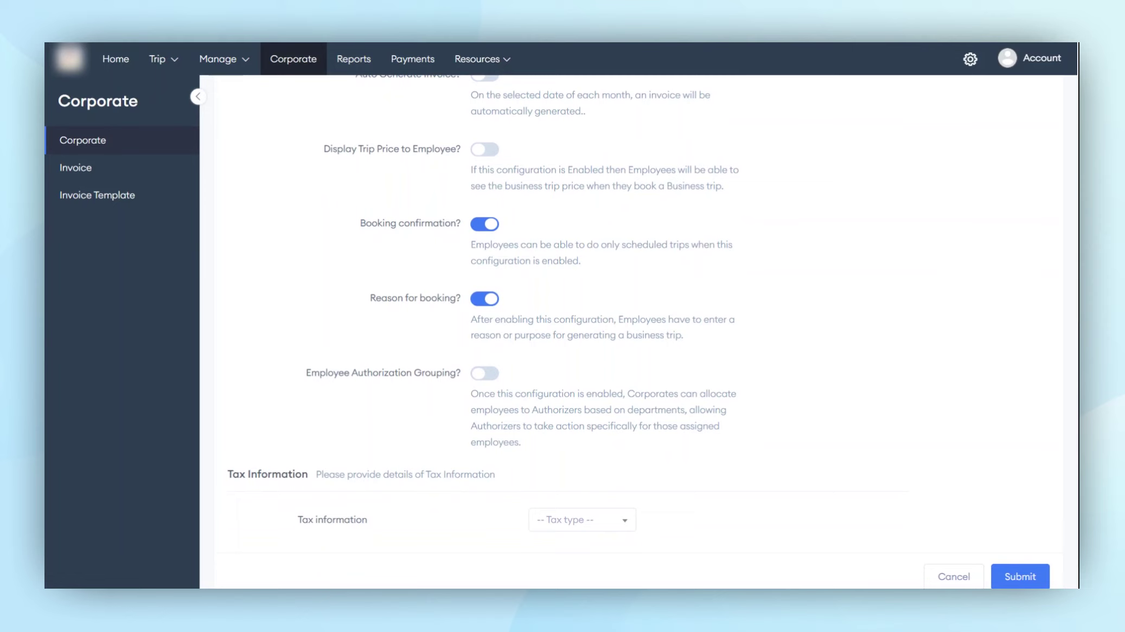
pyautogui.scroll(-2, 639, 332)
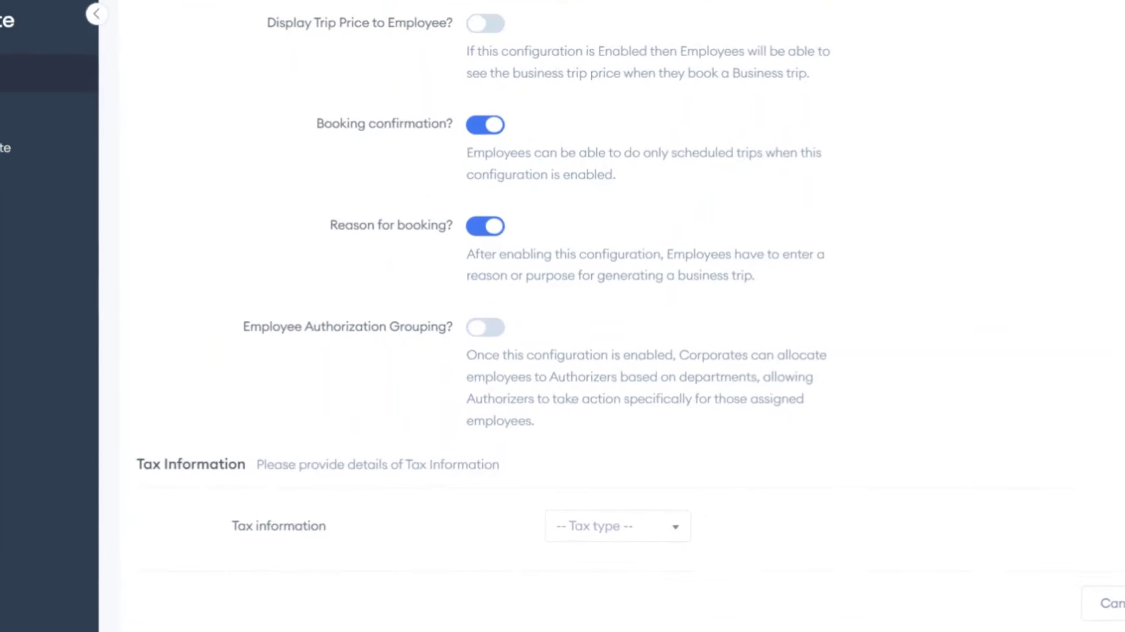
pyautogui.click(490, 335)
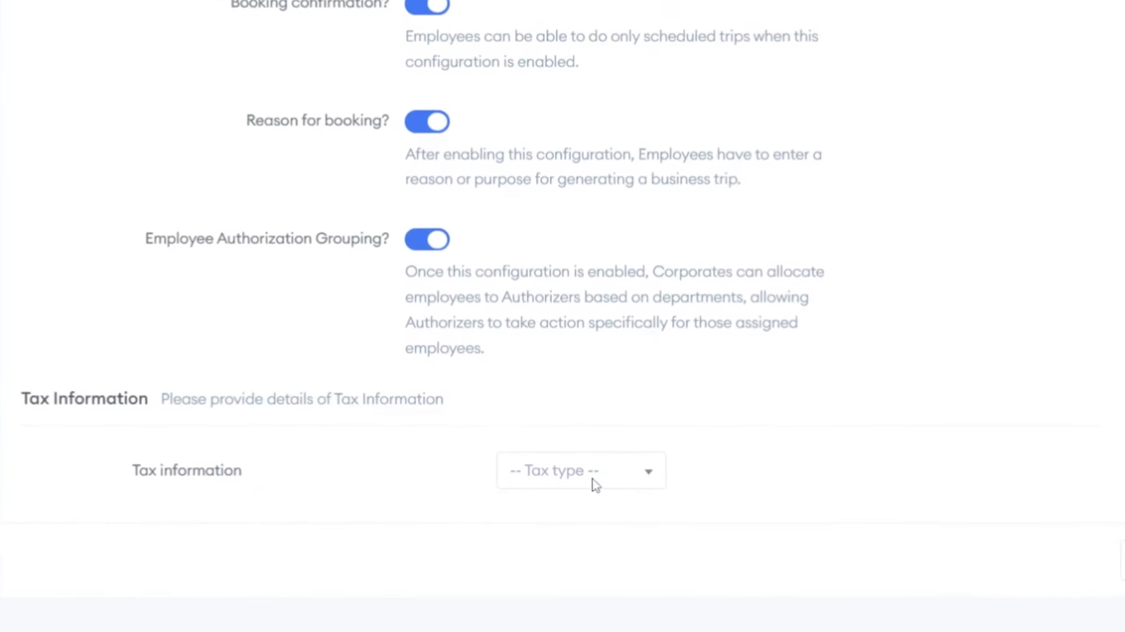
# Set tax type to GST with the tax number and a tax value of 10, then submit the corporate.
pyautogui.click(591, 475)
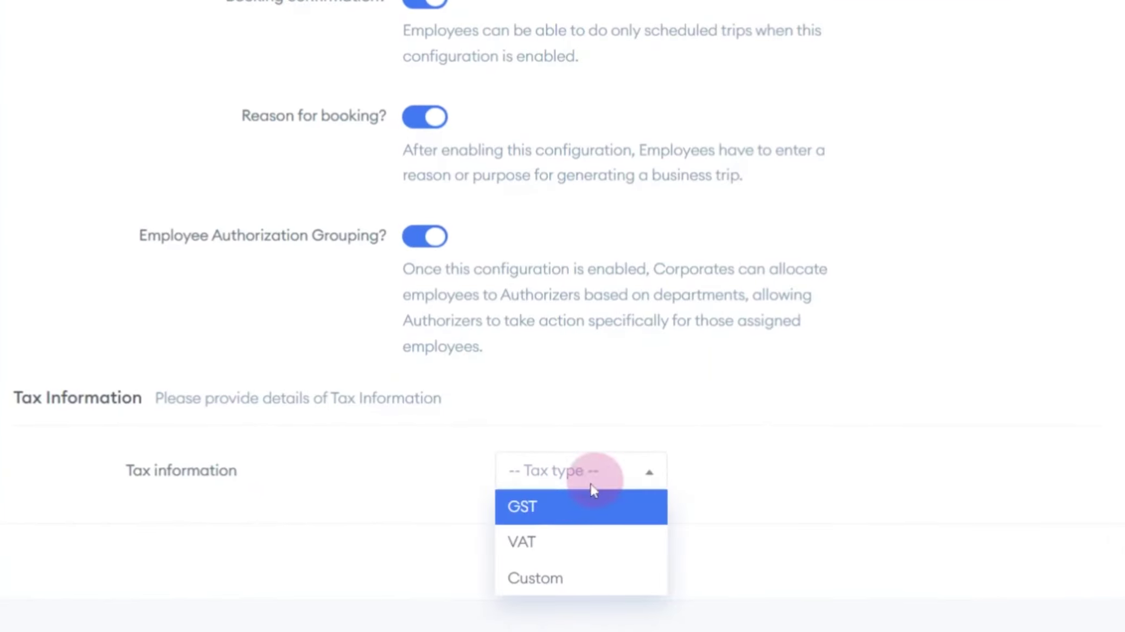
pyautogui.click(566, 515)
pyautogui.scroll(-2, 566, 514)
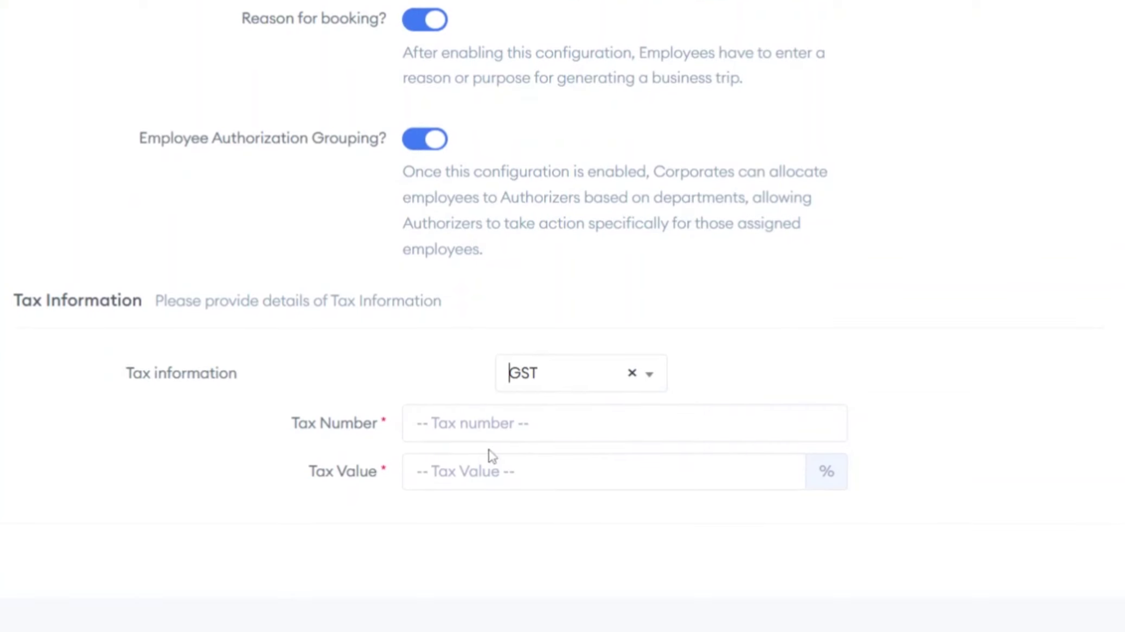
pyautogui.click(506, 435)
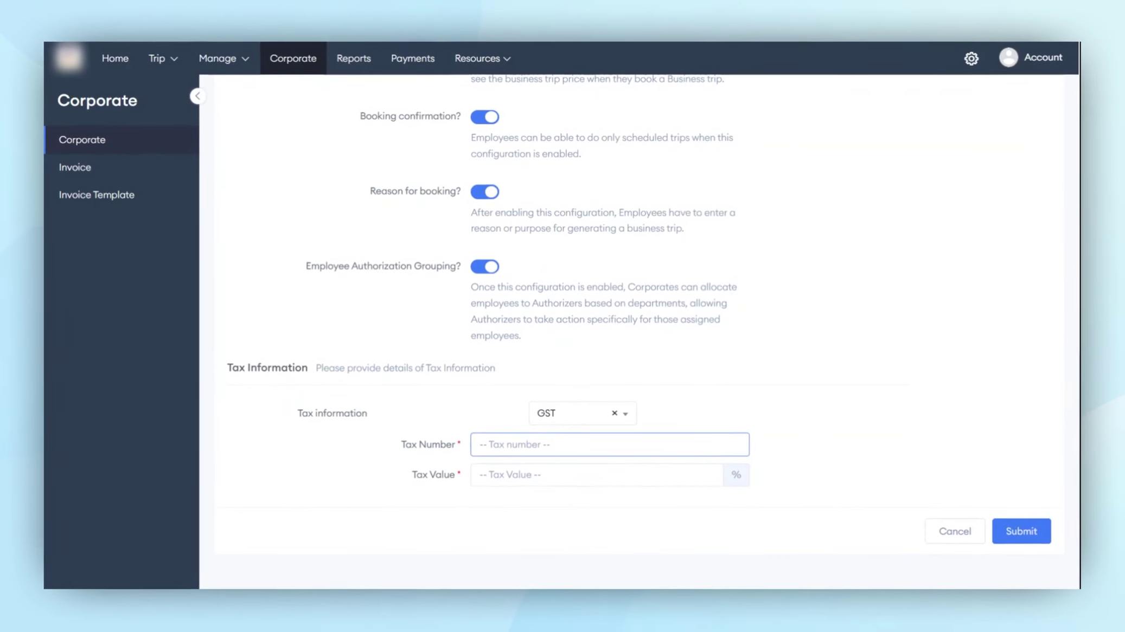
pyautogui.write('123456')
pyautogui.press('Tab')
pyautogui.write('10')
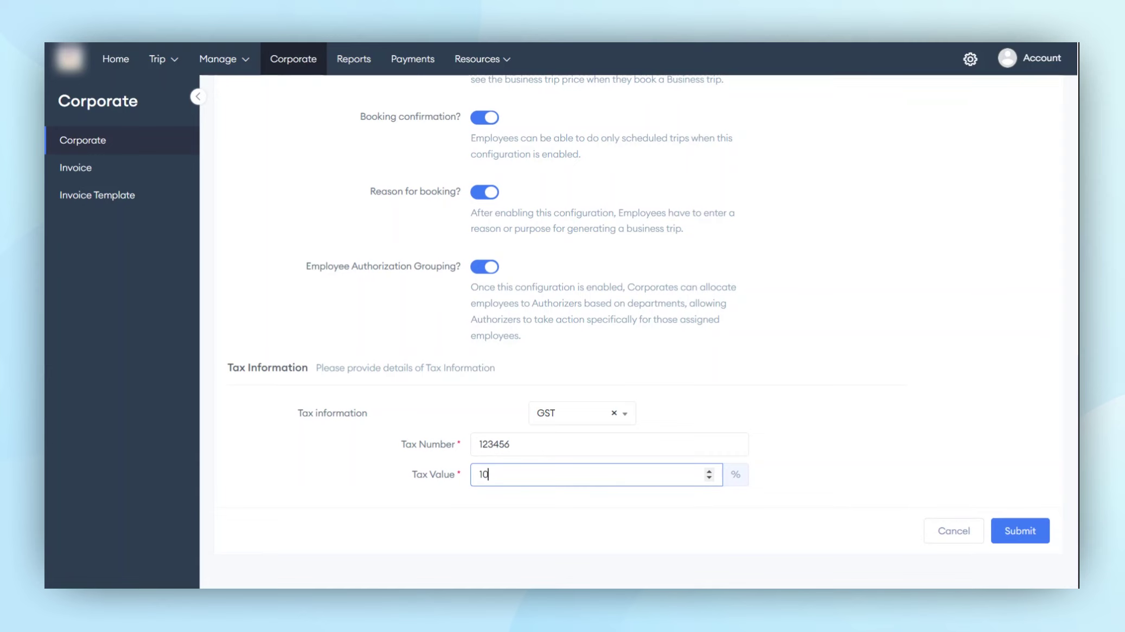
pyautogui.click(1013, 536)
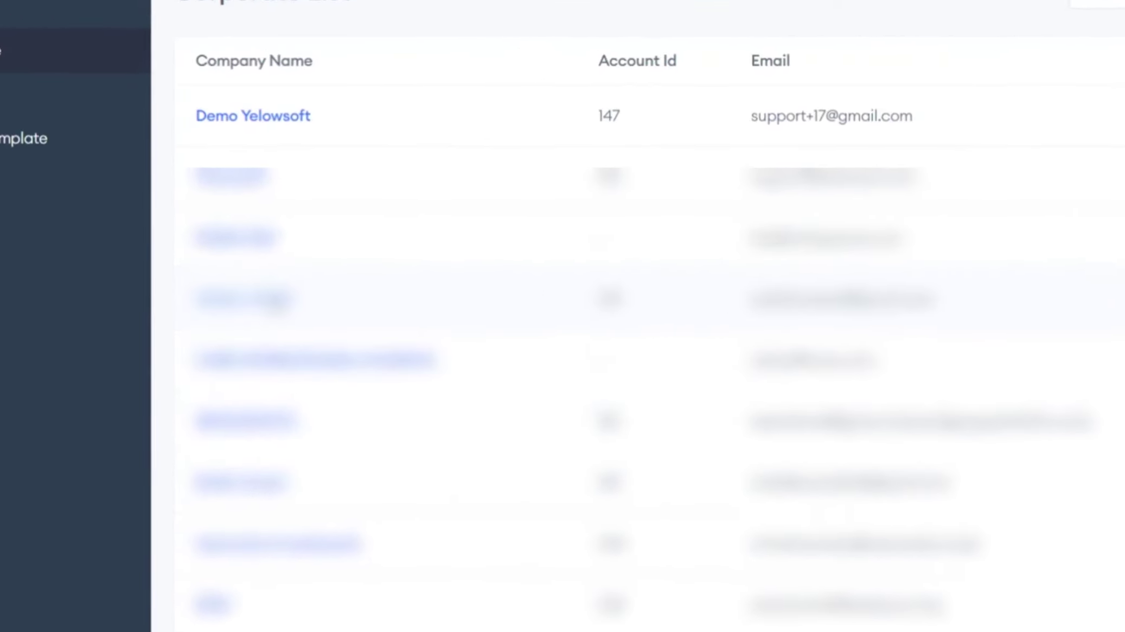
# Open WASILI STAFF from the corporate list and go to its Corporate Pricing vehicle types.
pyautogui.click(277, 295)
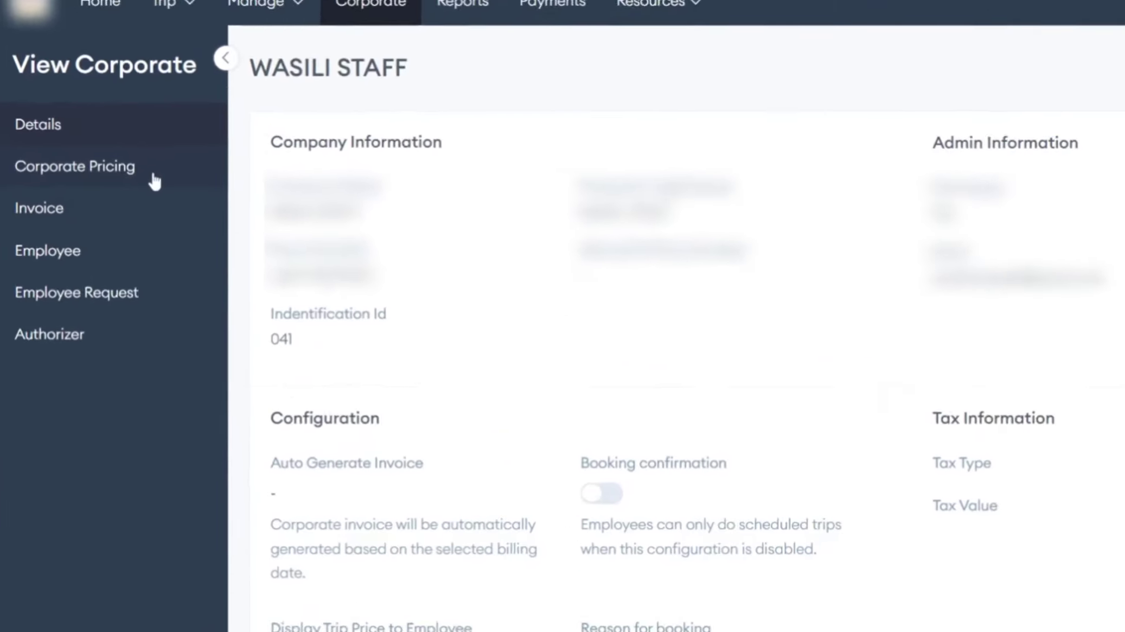
pyautogui.click(151, 178)
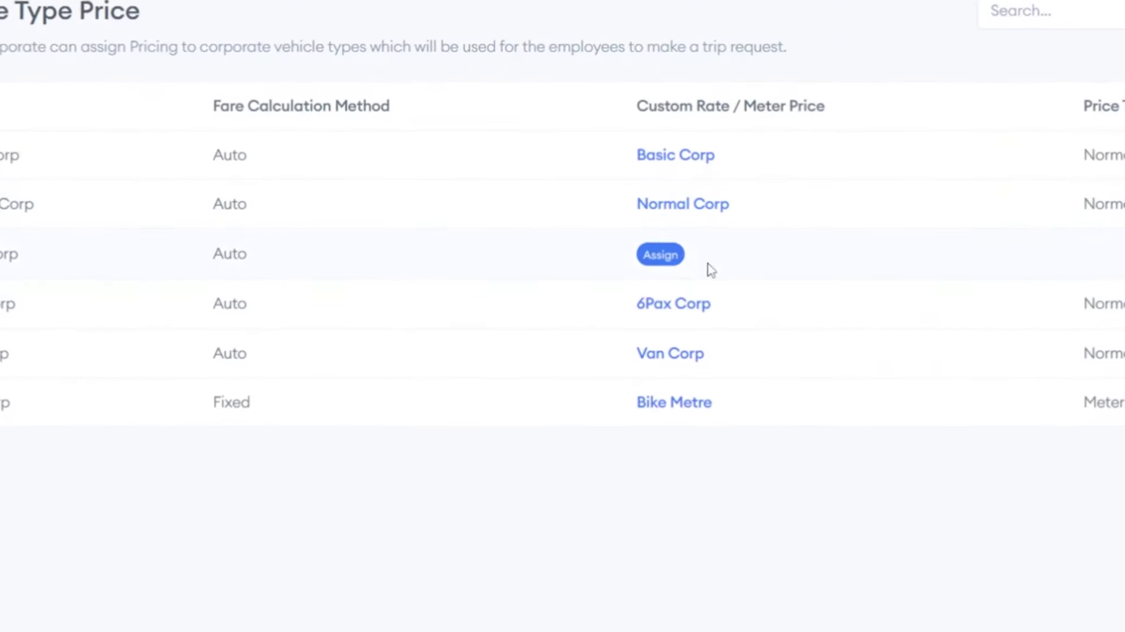
# Try Normal pricing schema for the unpriced Fixed Corp type, cancel, and open the empty Invoice page.
pyautogui.click(708, 261)
pyautogui.click(660, 255)
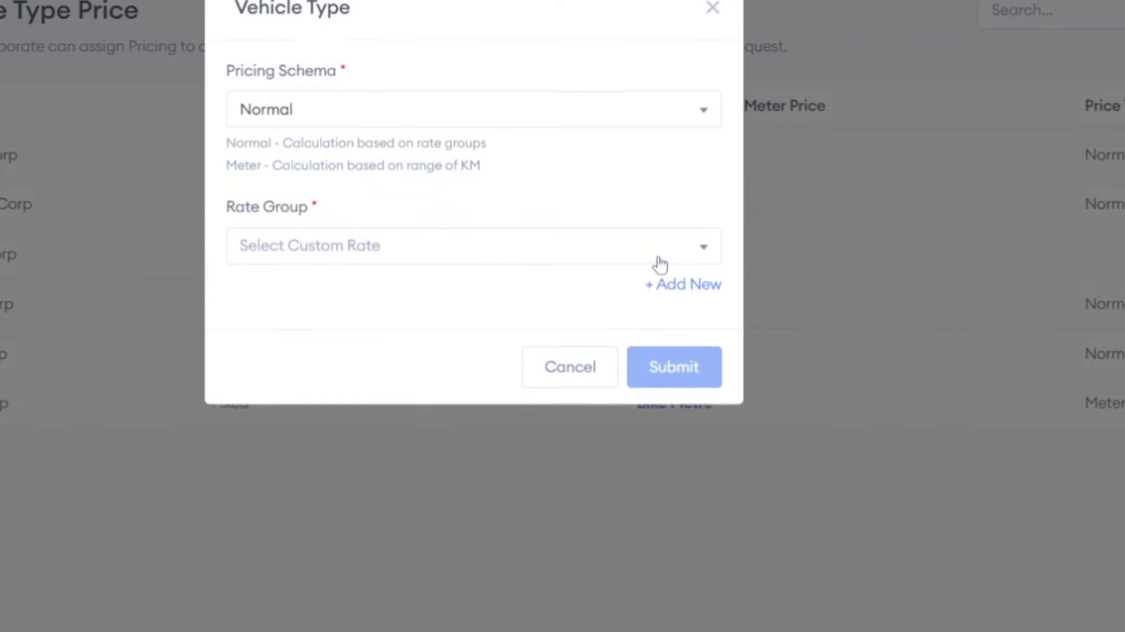
pyautogui.click(538, 122)
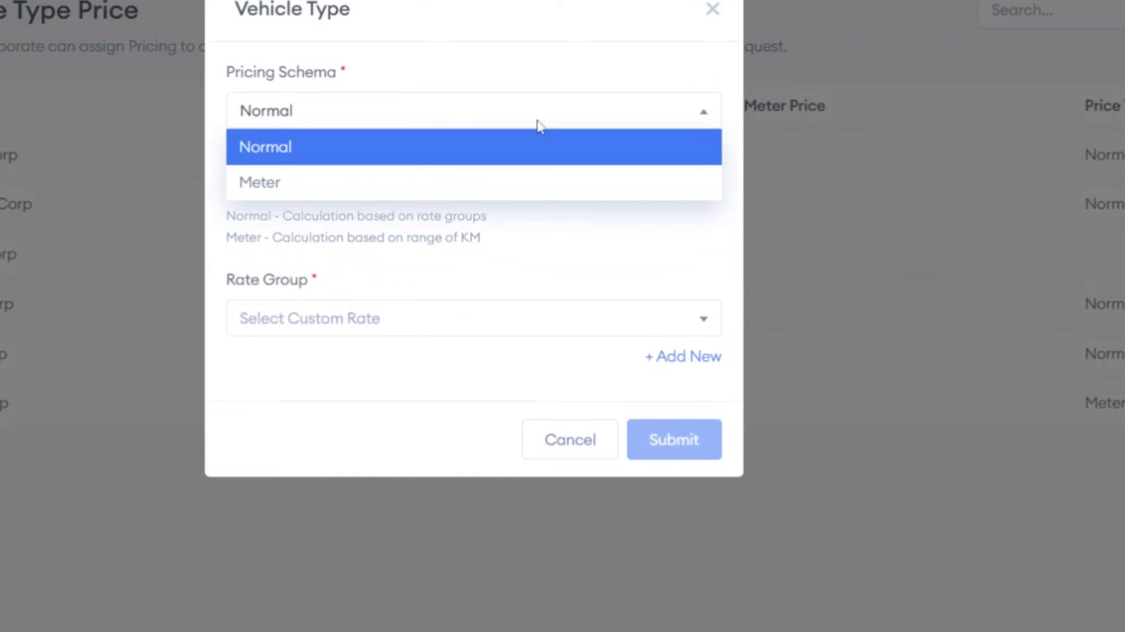
pyautogui.click(532, 159)
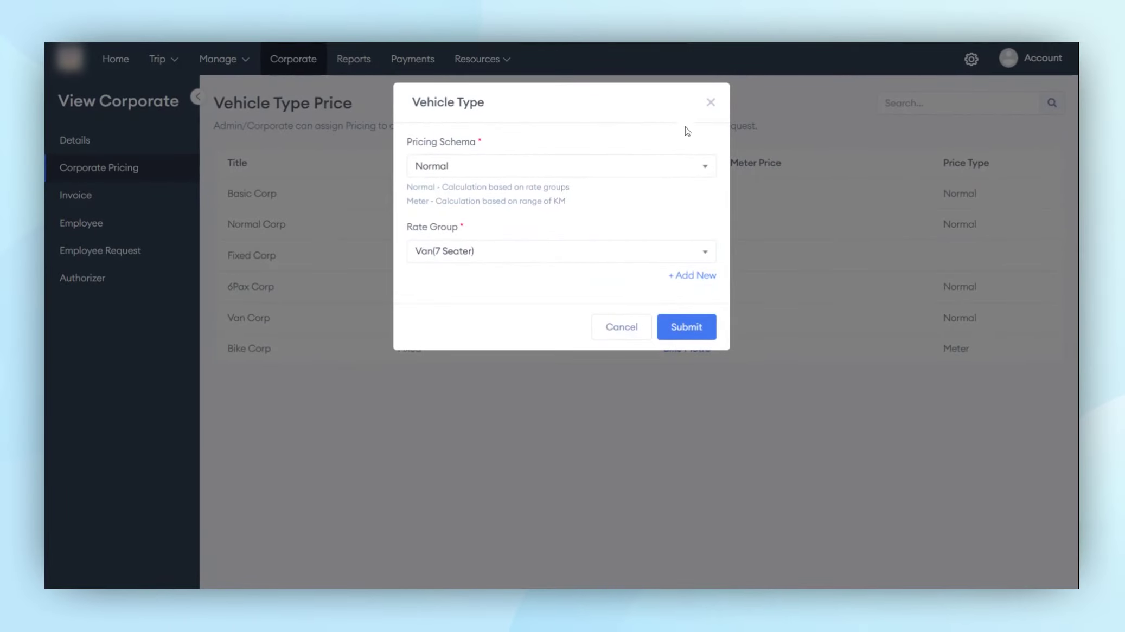
pyautogui.click(646, 338)
pyautogui.click(130, 205)
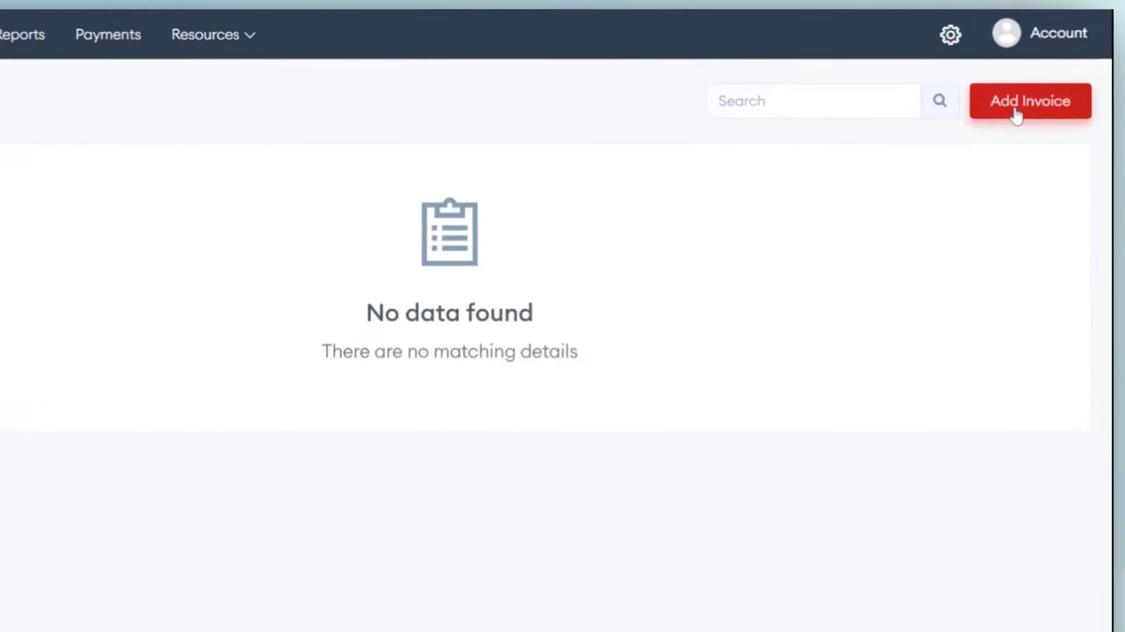
# Add a new invoice with Cash payment mode and open the Select Item ride list.
pyautogui.click(1016, 113)
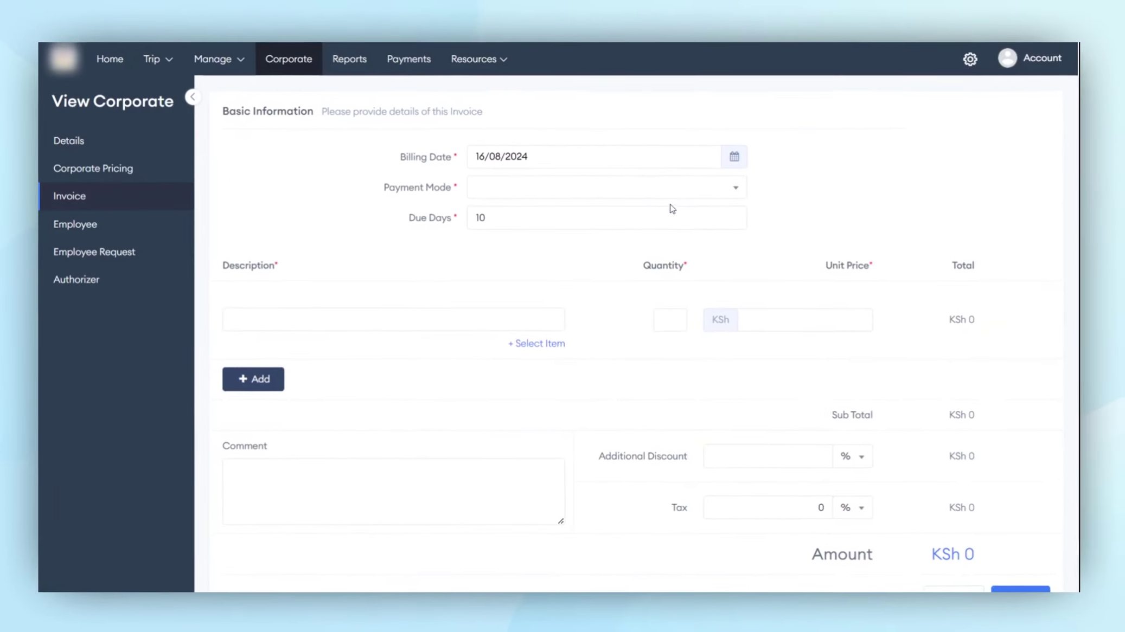
pyautogui.click(615, 190)
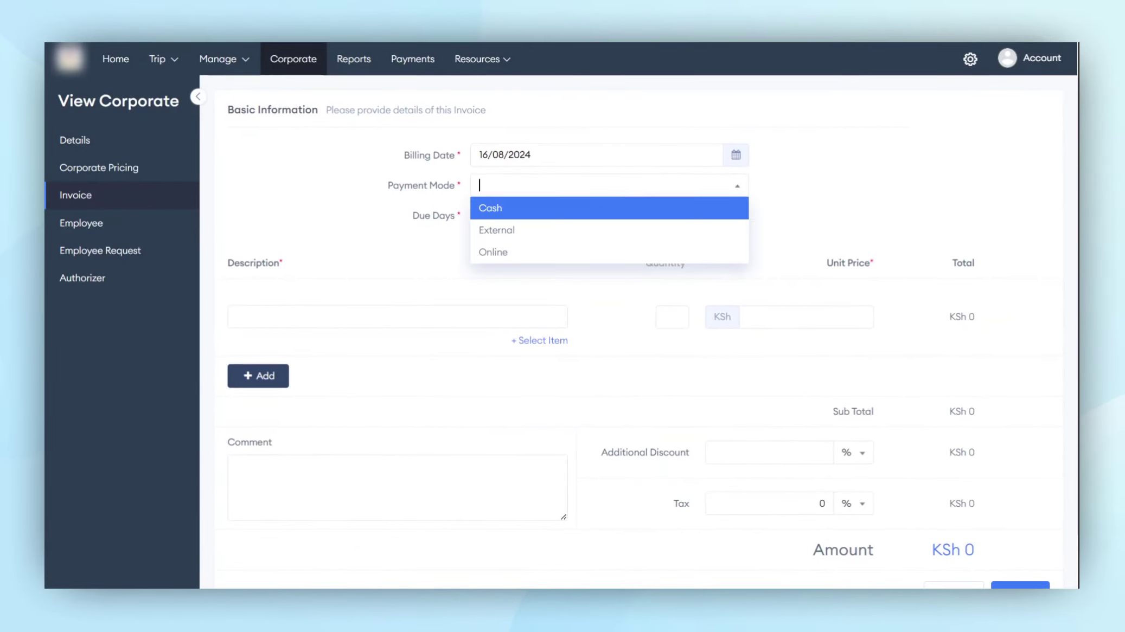
pyautogui.click(602, 214)
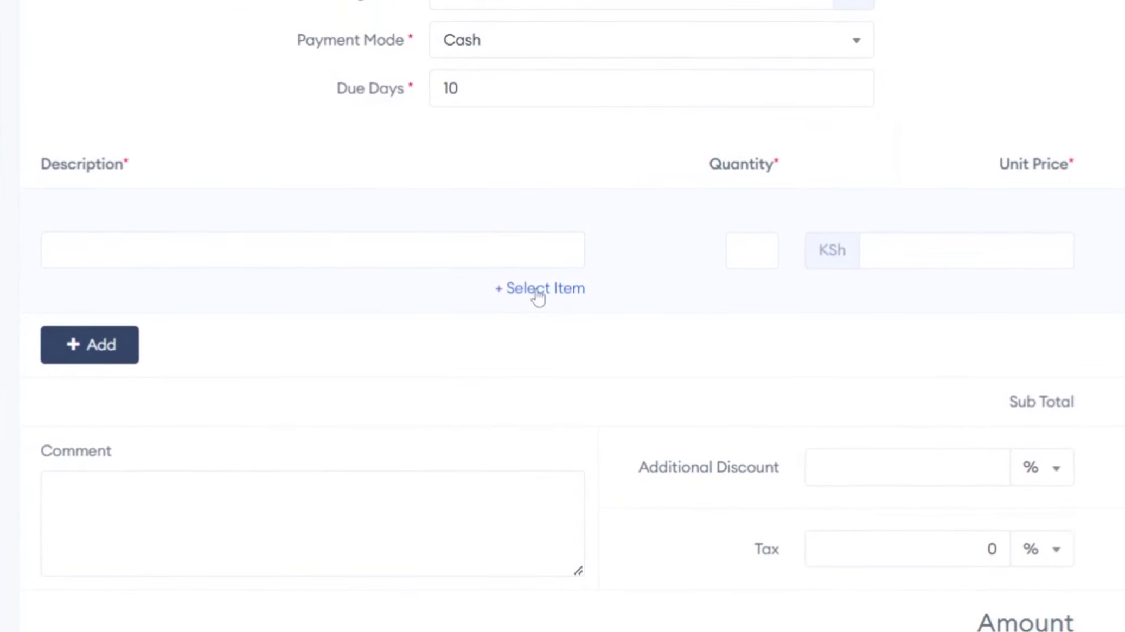
pyautogui.click(537, 290)
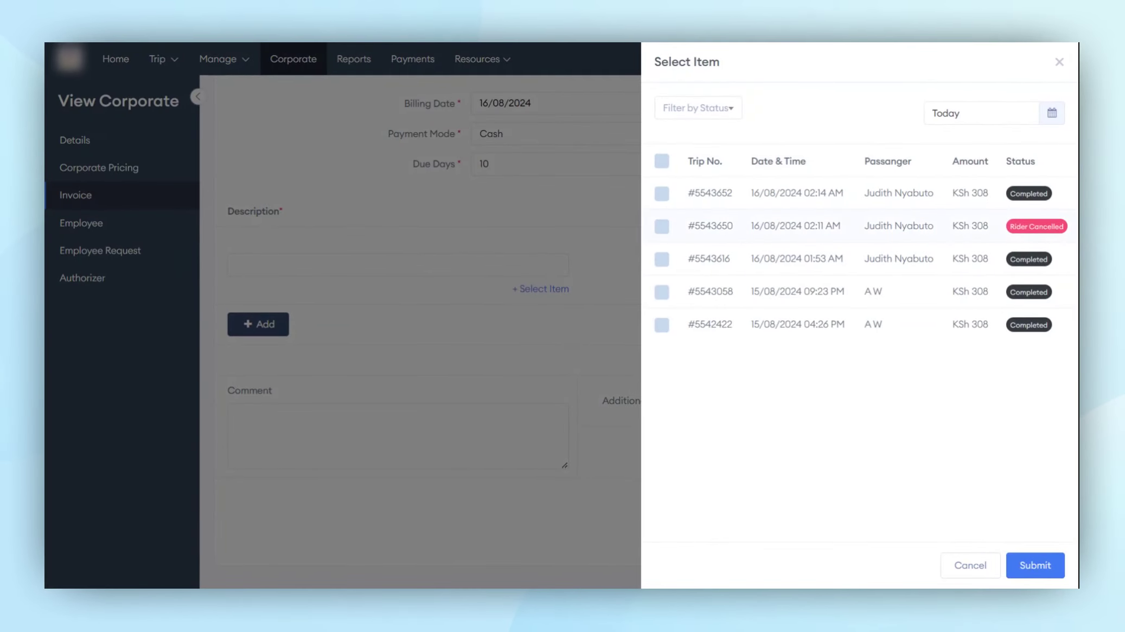
# Filter rides to Completed, select all four, and add them to the invoice for KSh 1232.
pyautogui.click(720, 117)
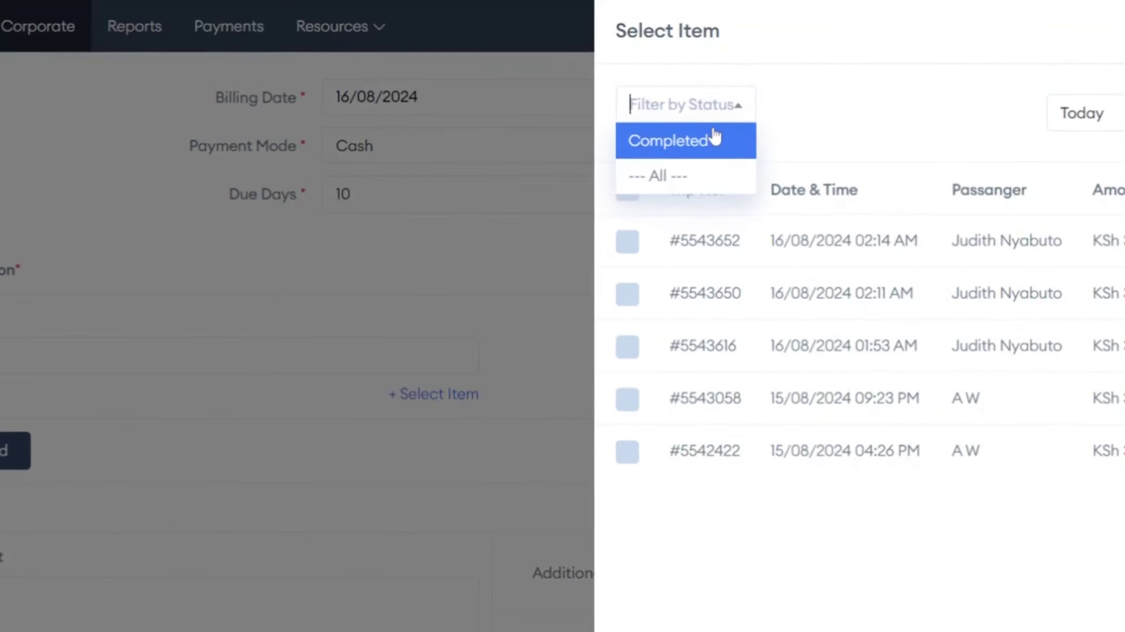
pyautogui.click(712, 139)
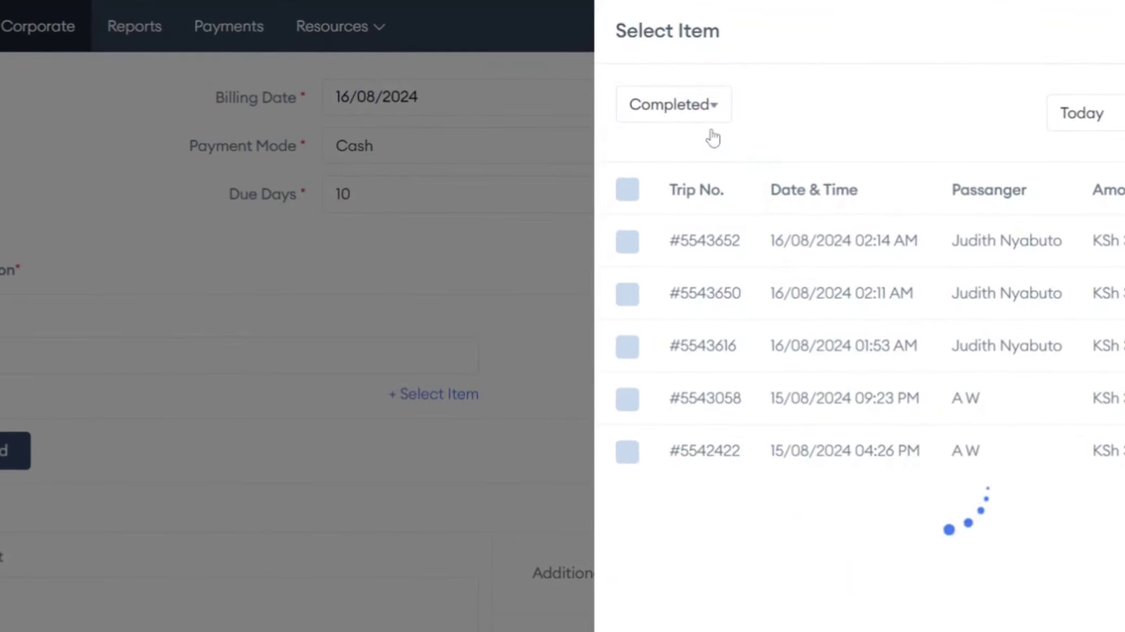
pyautogui.click(627, 190)
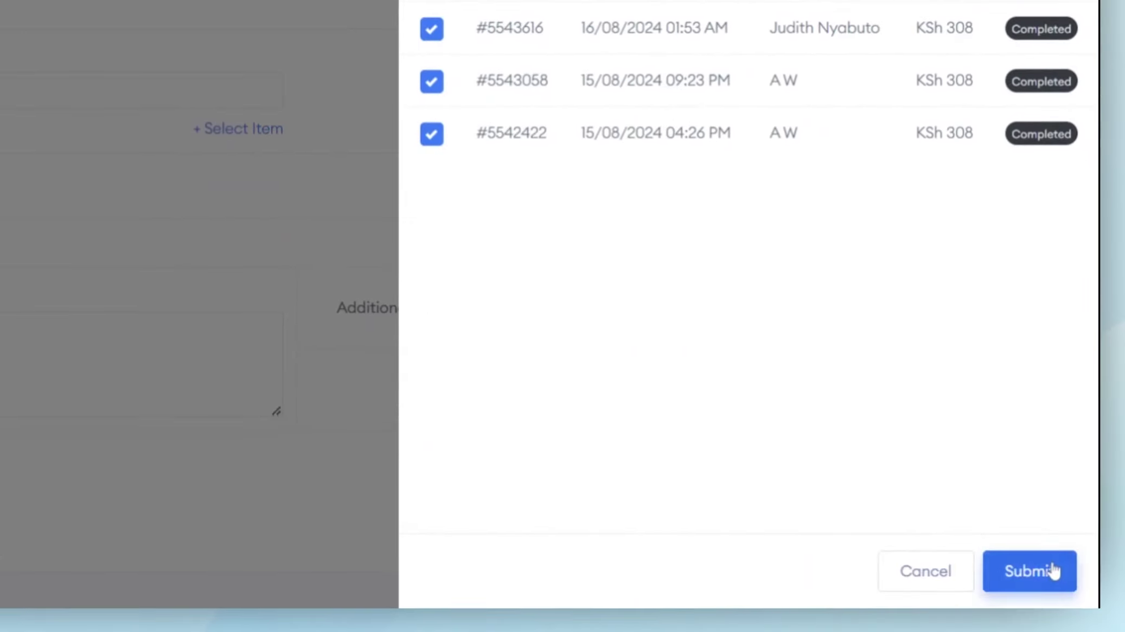
pyautogui.click(1053, 571)
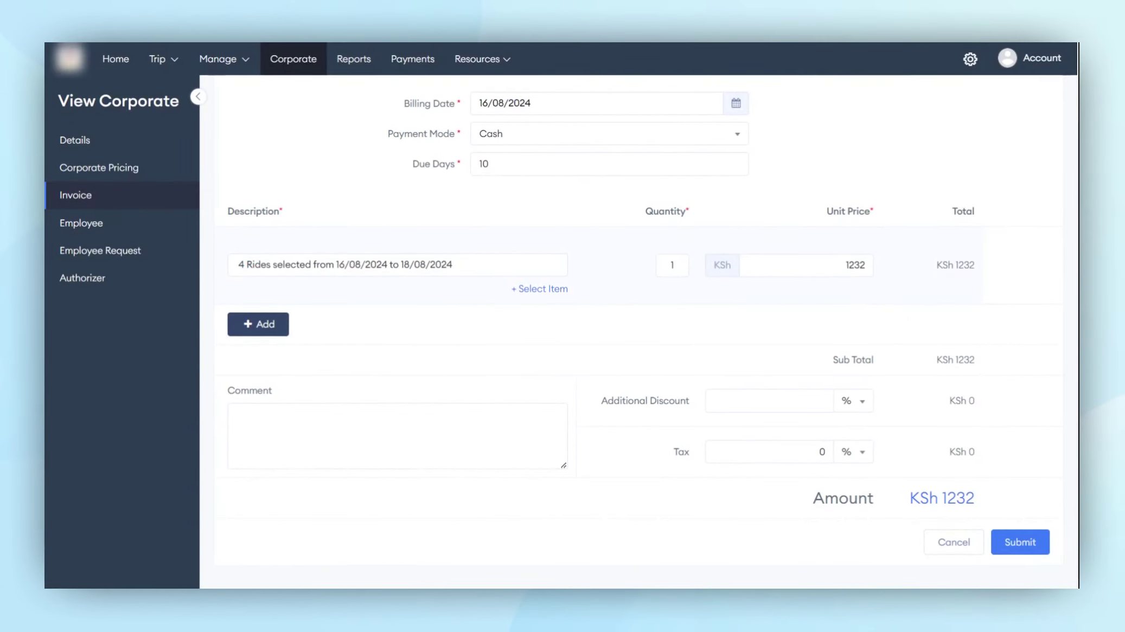
# Give the invoice a 10% additional discount and 1% tax, totalling KSh 1121, then view Employees.
pyautogui.doubleClick(853, 265)
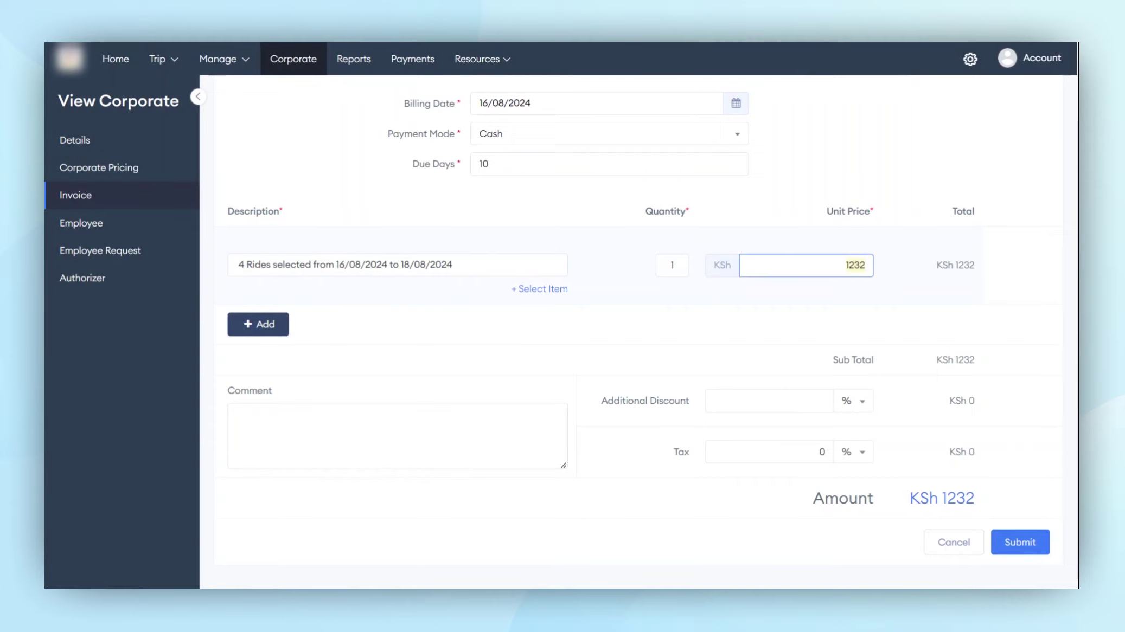
pyautogui.click(786, 404)
pyautogui.write('10')
pyautogui.click(803, 459)
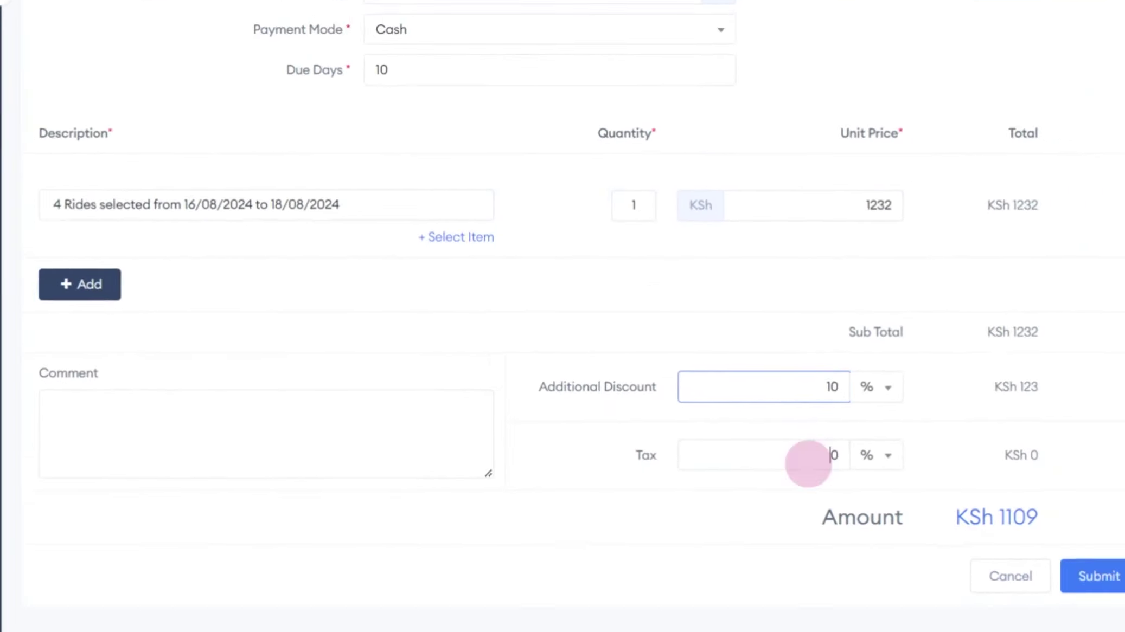
pyautogui.write('1')
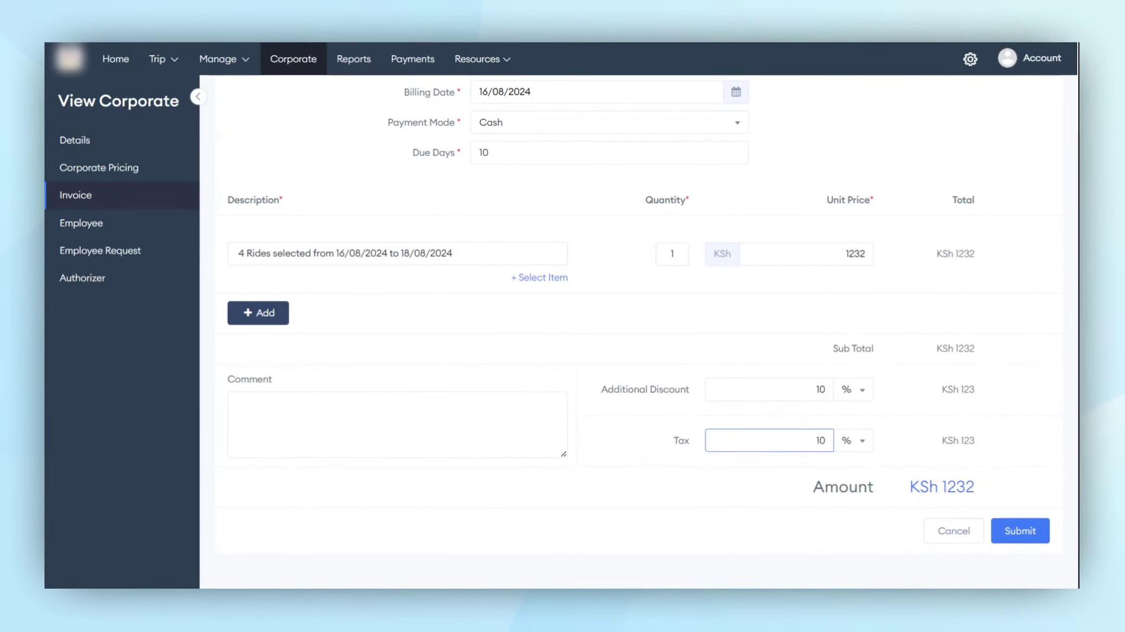
pyautogui.press('Delete')
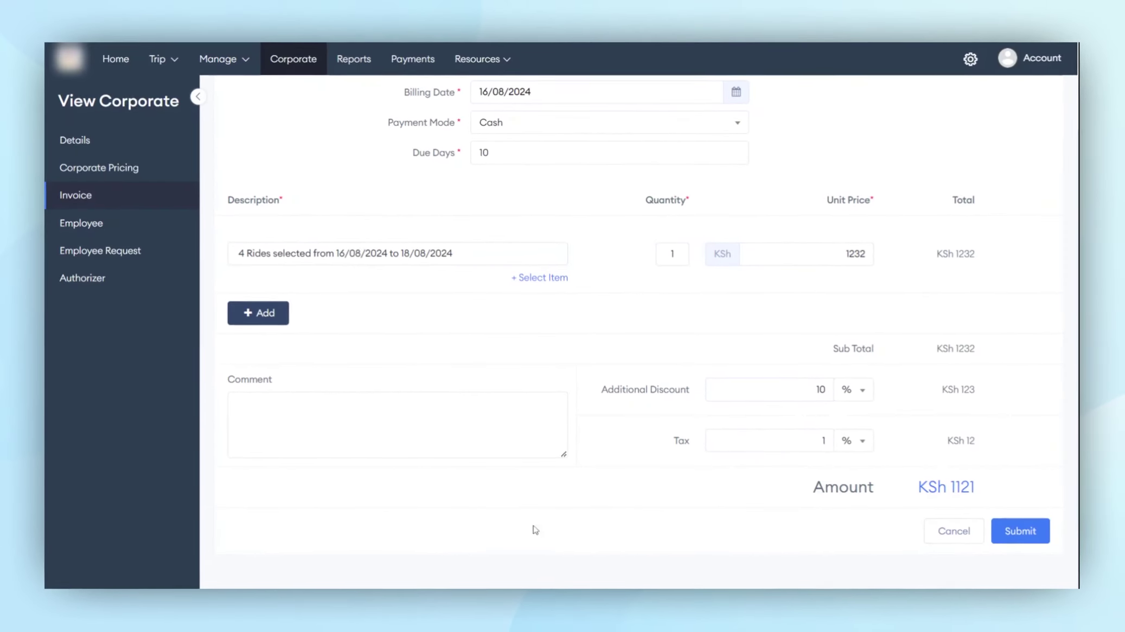
pyautogui.click(453, 445)
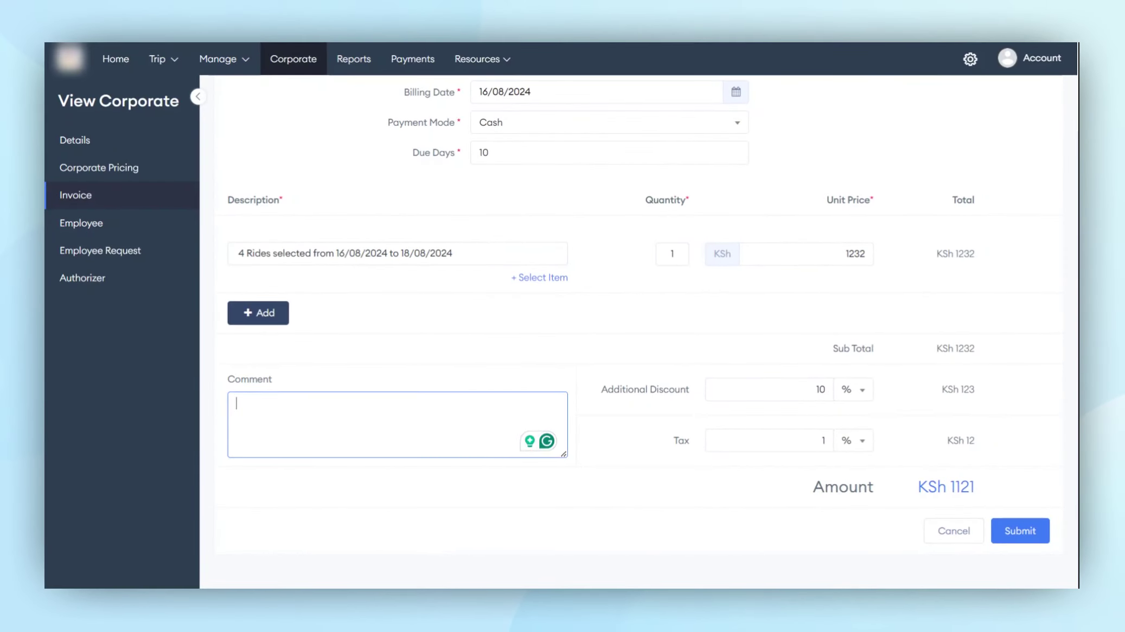
pyautogui.scroll(3, 639, 326)
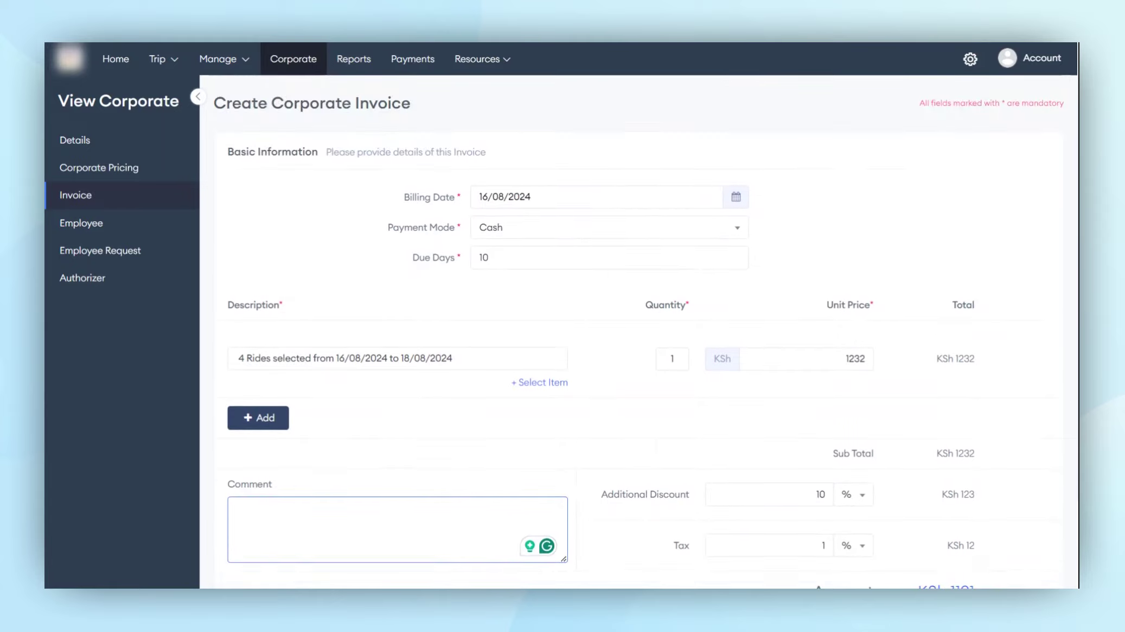
pyautogui.scroll(-3, 639, 325)
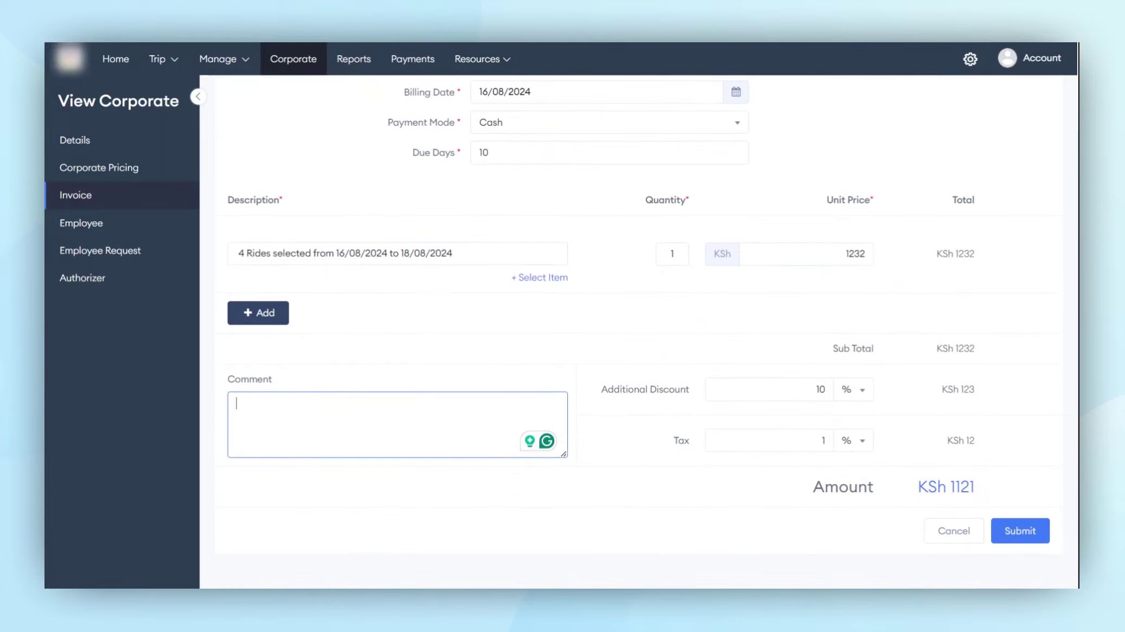
pyautogui.click(107, 223)
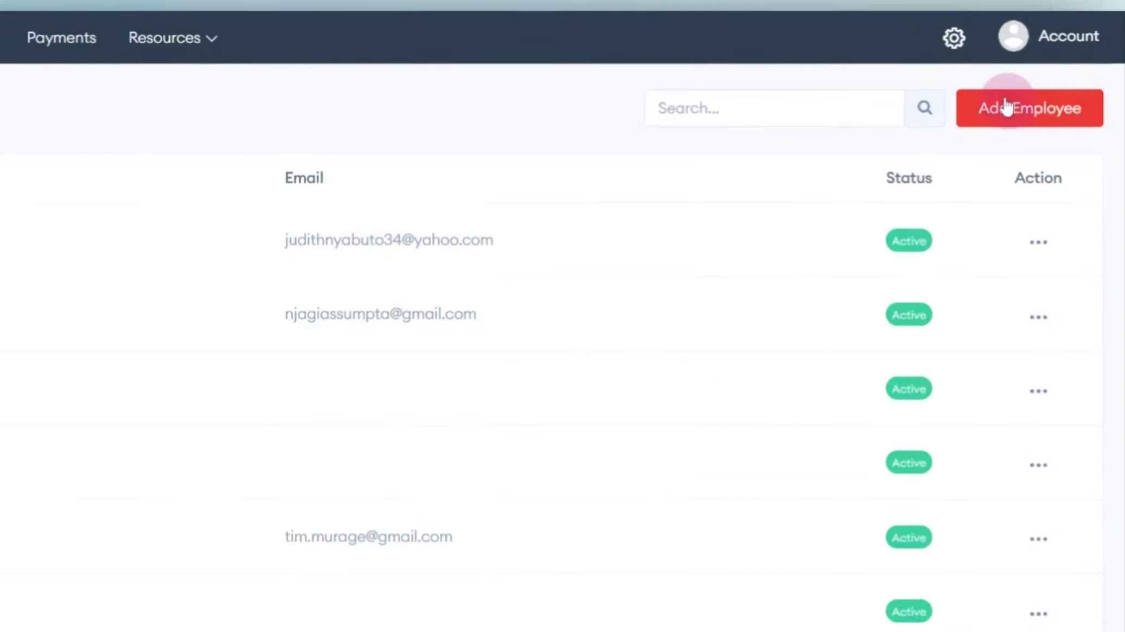
# Open and cancel the Add Employee form, check Employee Requests, then go to the Authorizer list.
pyautogui.click(1018, 103)
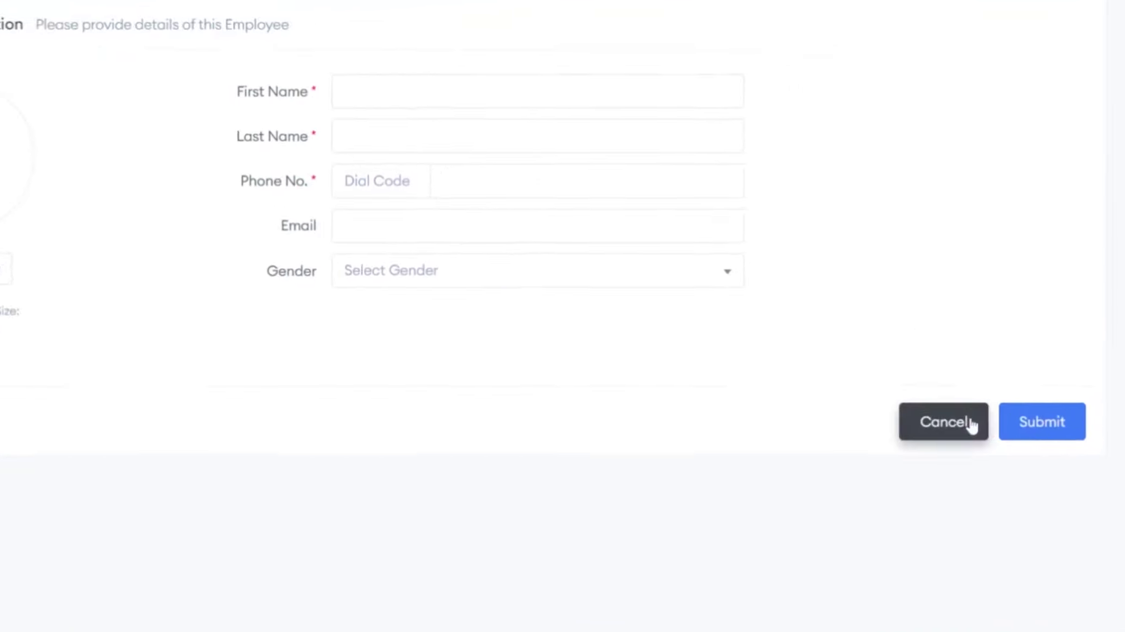
pyautogui.click(971, 421)
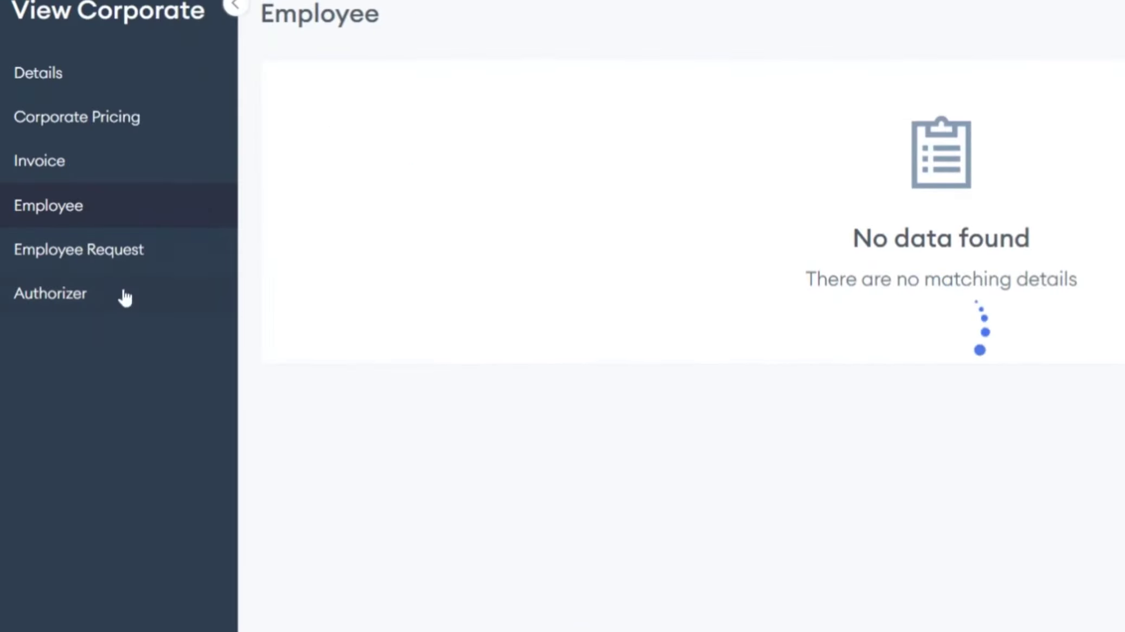
pyautogui.click(132, 258)
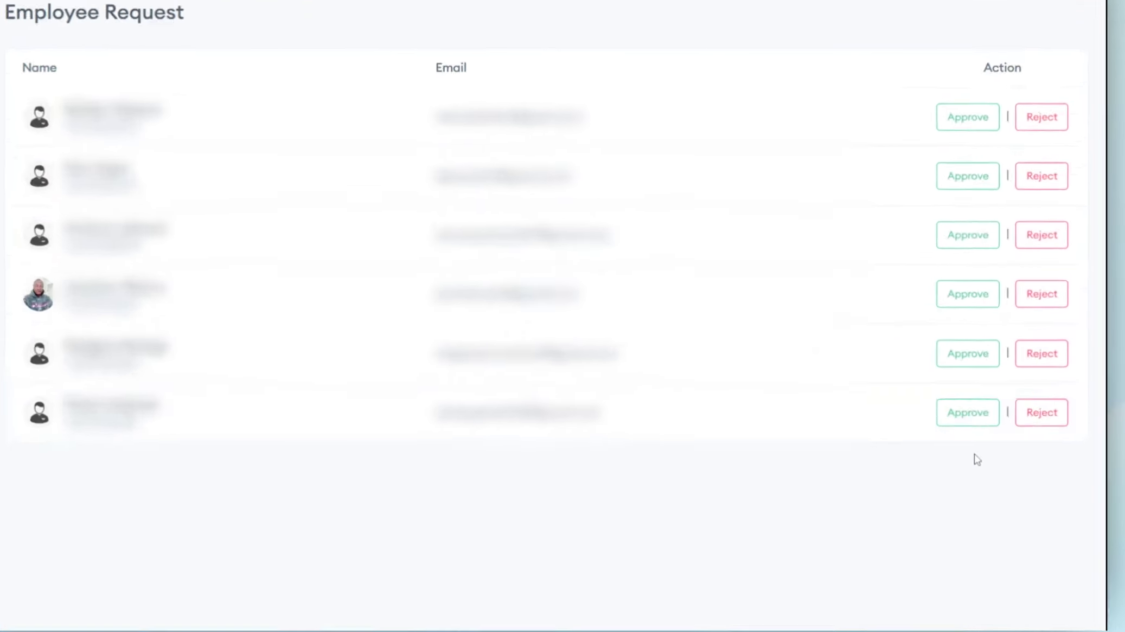
pyautogui.click(984, 437)
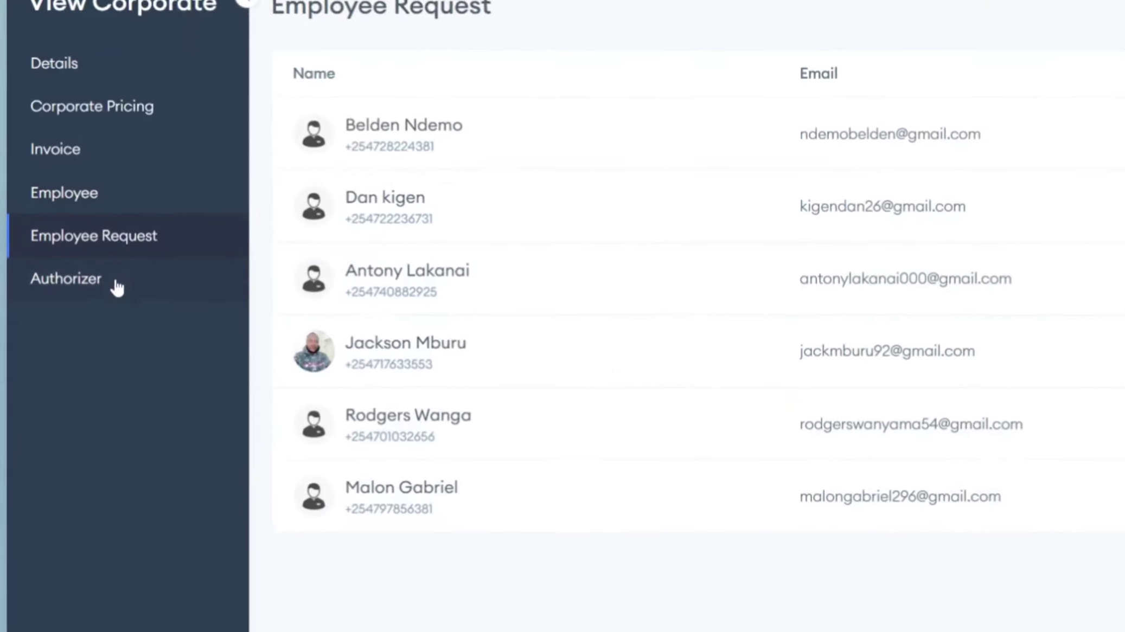
pyautogui.click(113, 282)
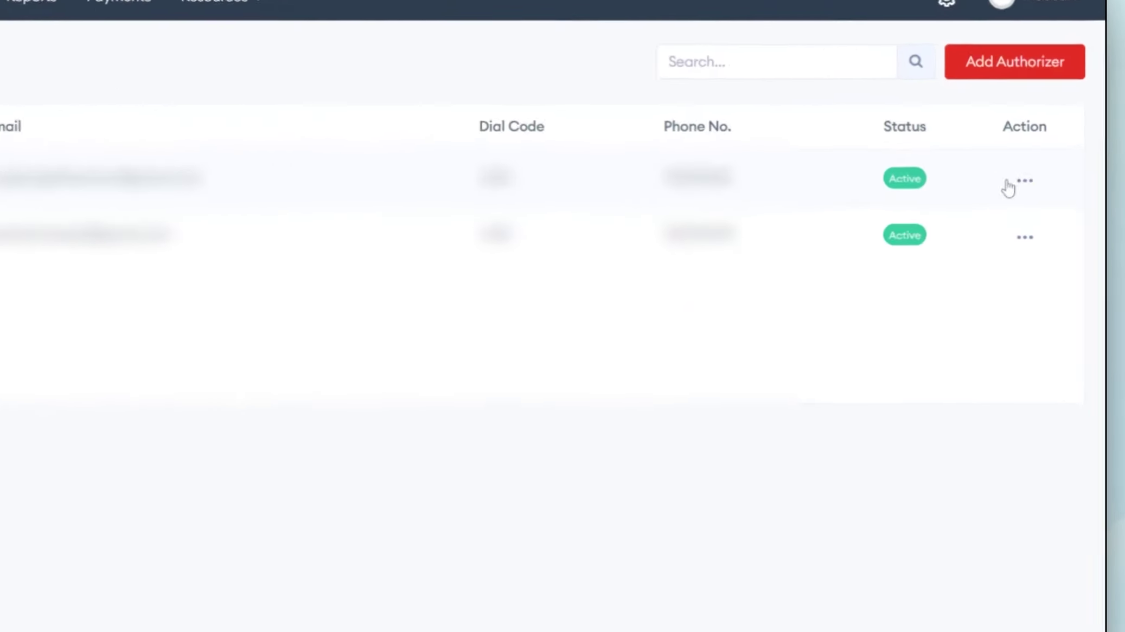
# Edit the first authorizer and continue to its Employees step, which has none assigned.
pyautogui.click(1025, 193)
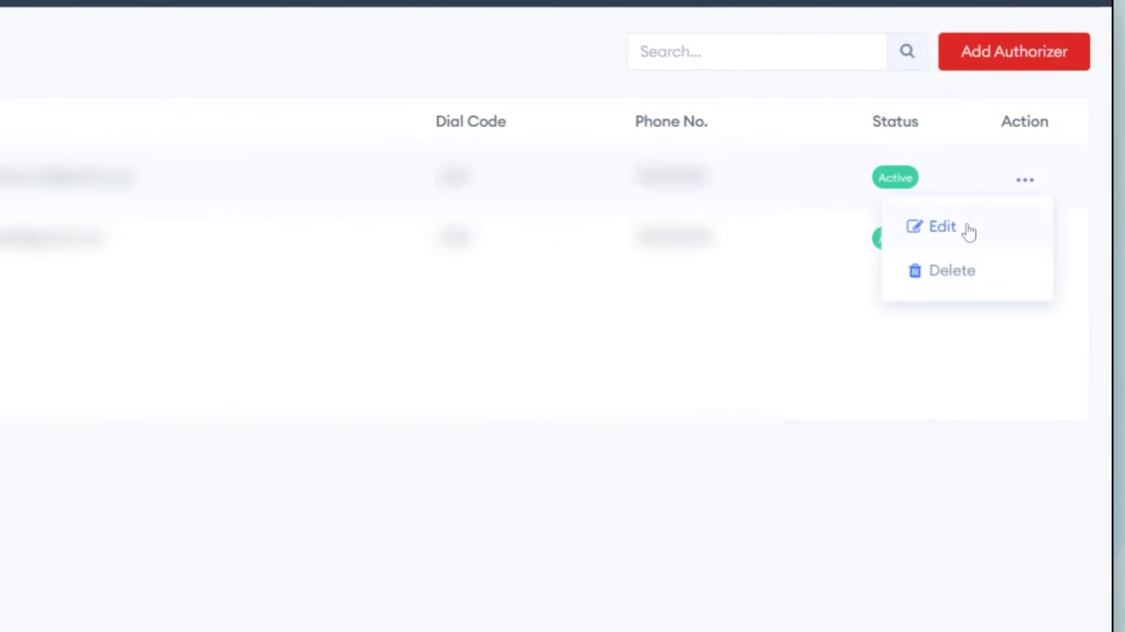
pyautogui.click(969, 232)
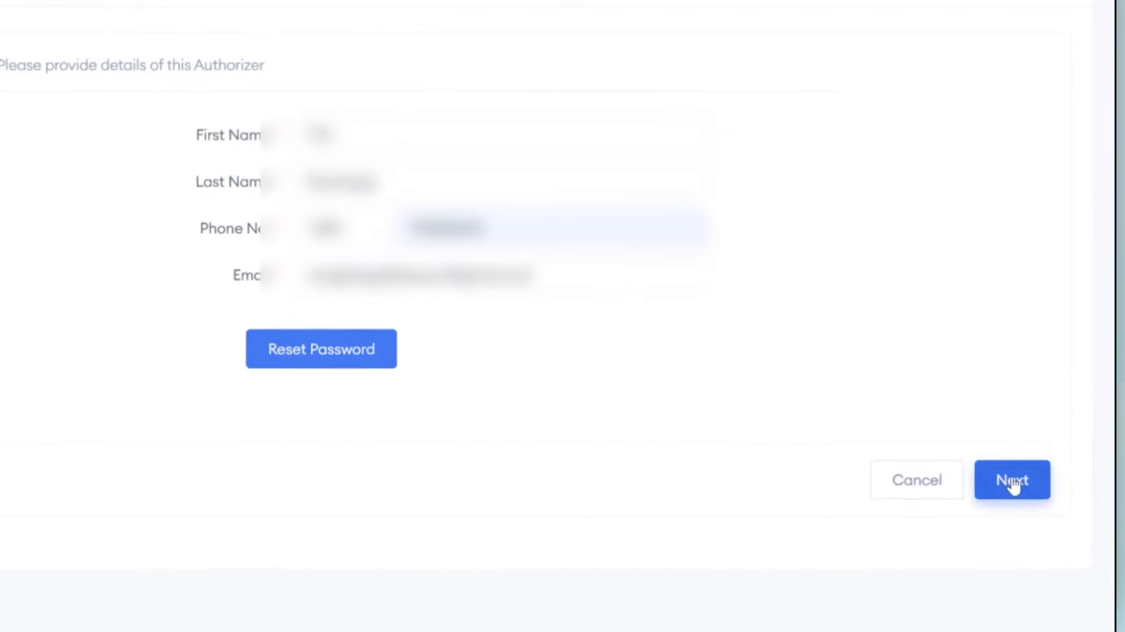
pyautogui.click(1012, 478)
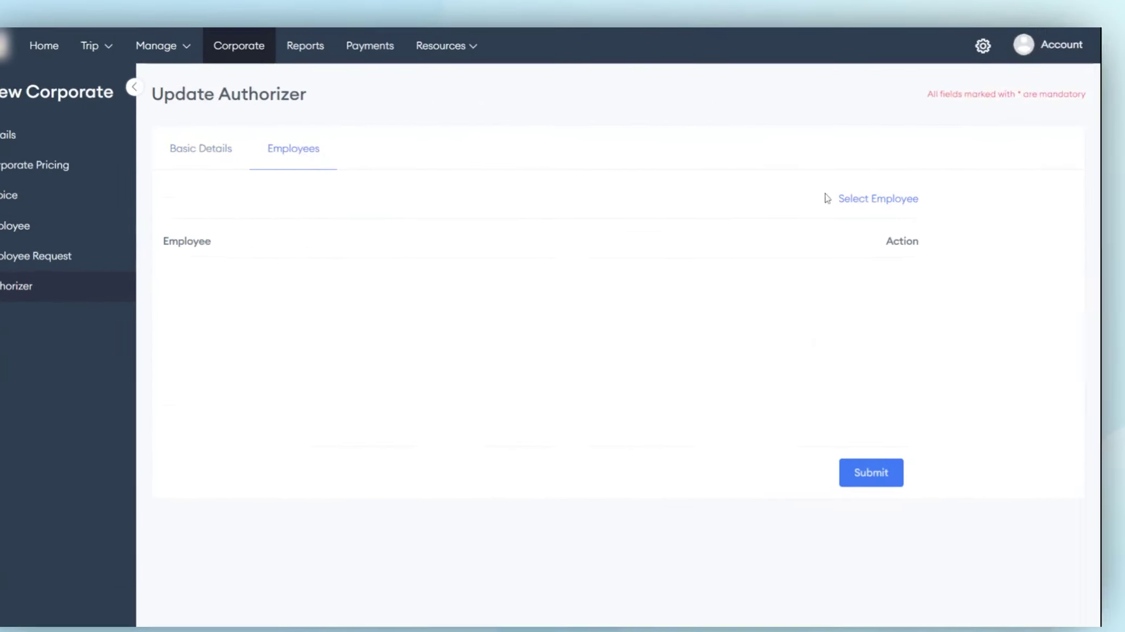
pyautogui.click(856, 199)
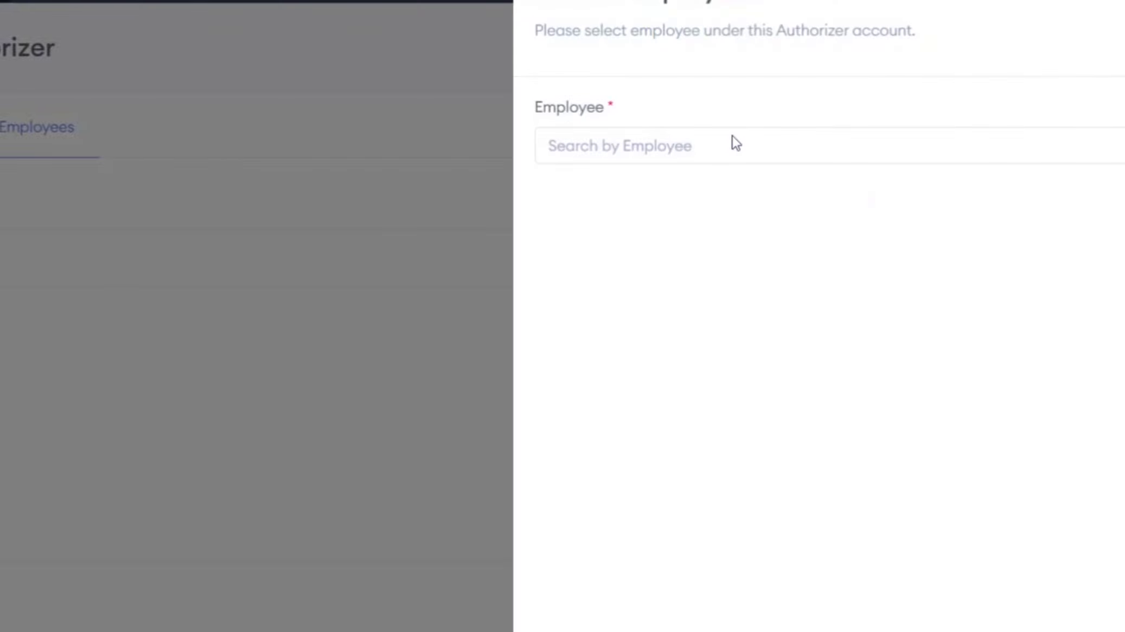
pyautogui.click(735, 143)
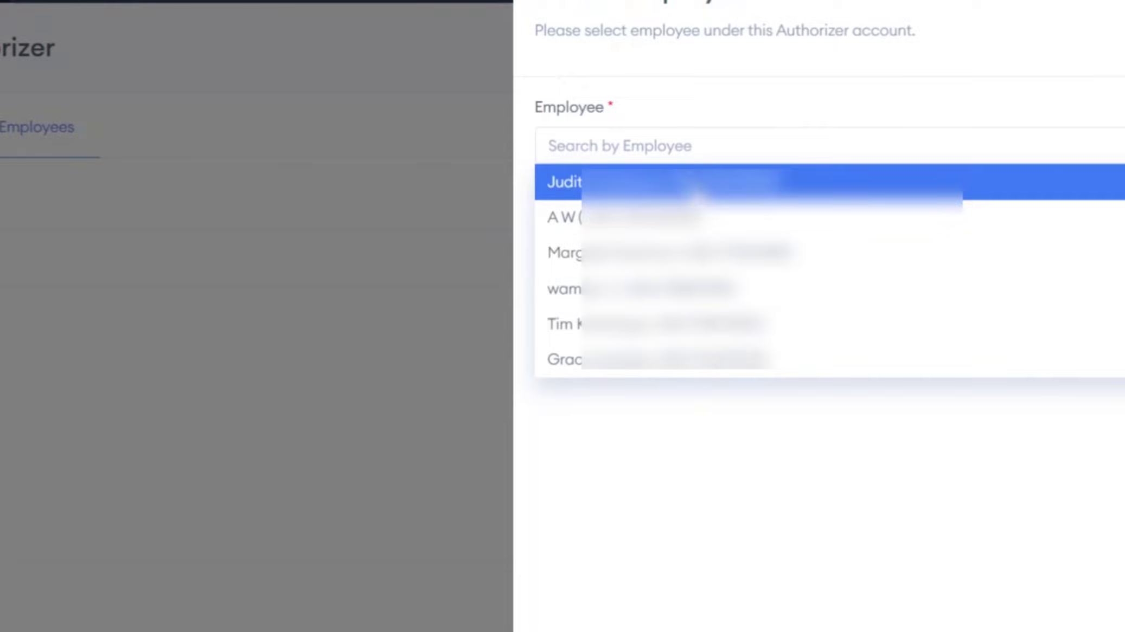
pyautogui.click(697, 183)
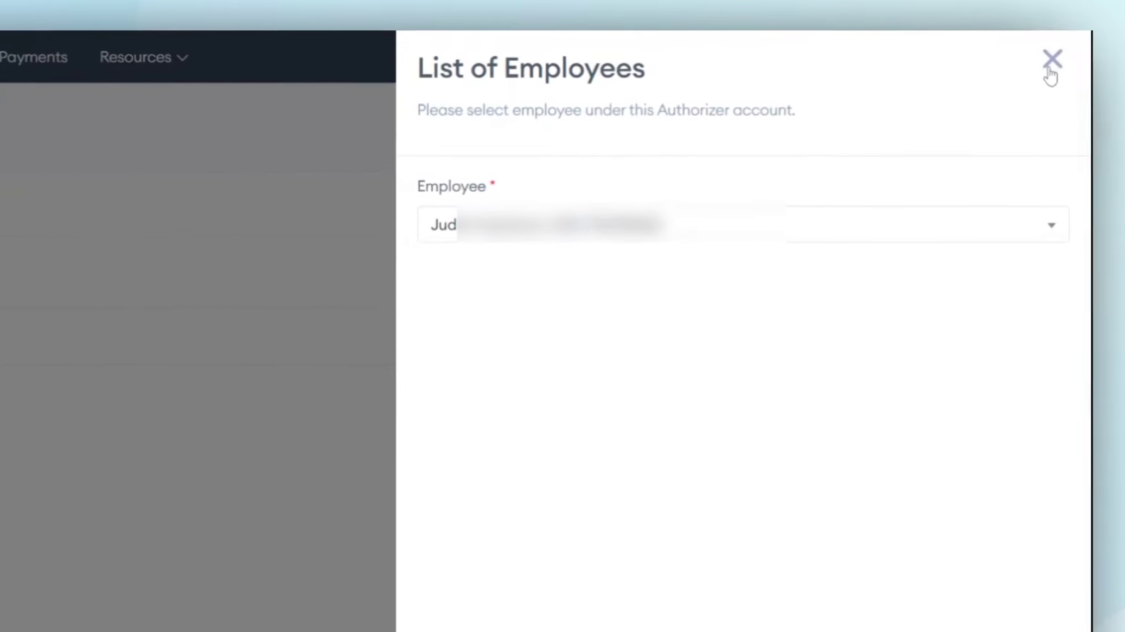
pyautogui.click(1053, 63)
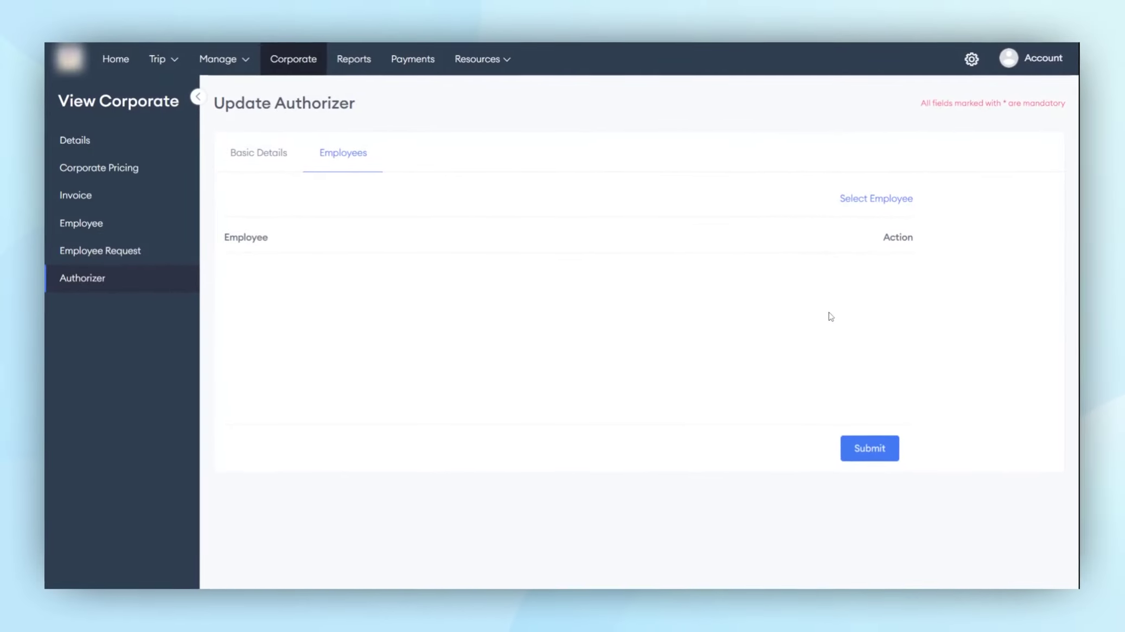